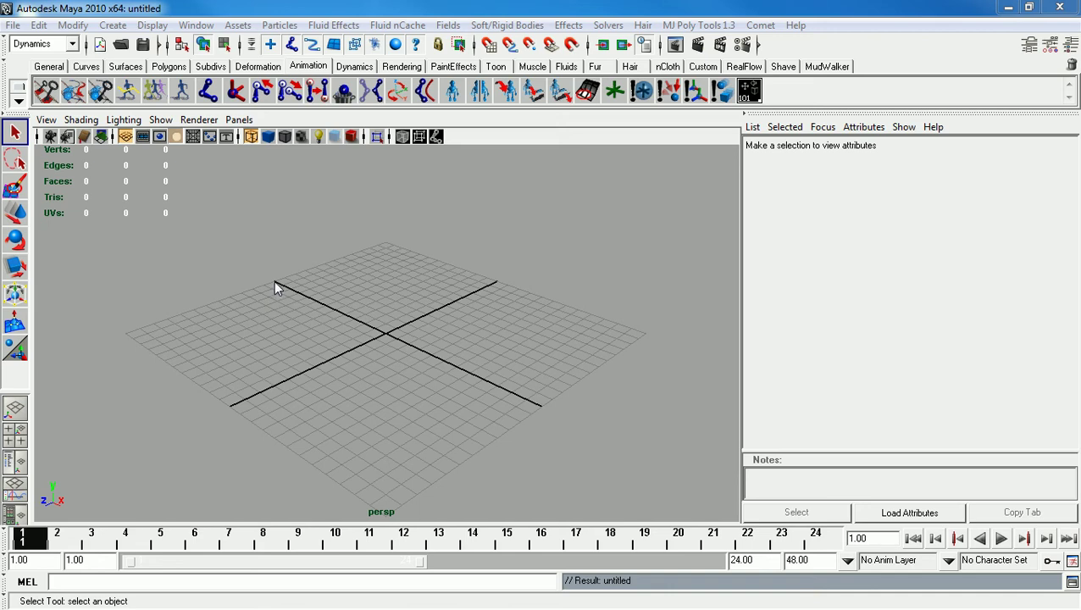
Create a 3D fluid container from reset default options: resolution 10 and size 10 per axis.
click(73, 45)
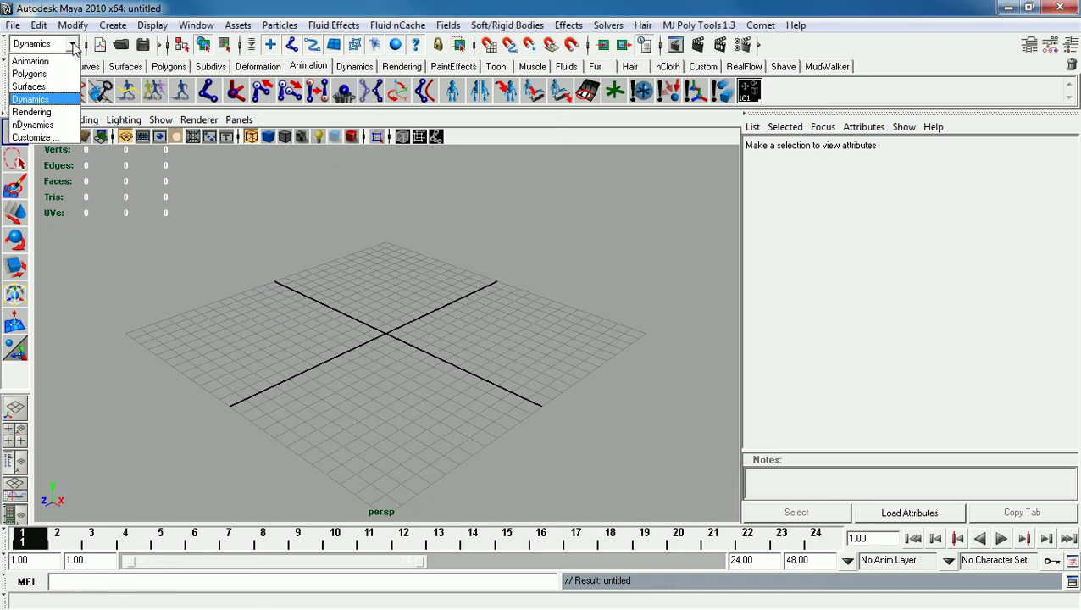
click(73, 45)
click(339, 25)
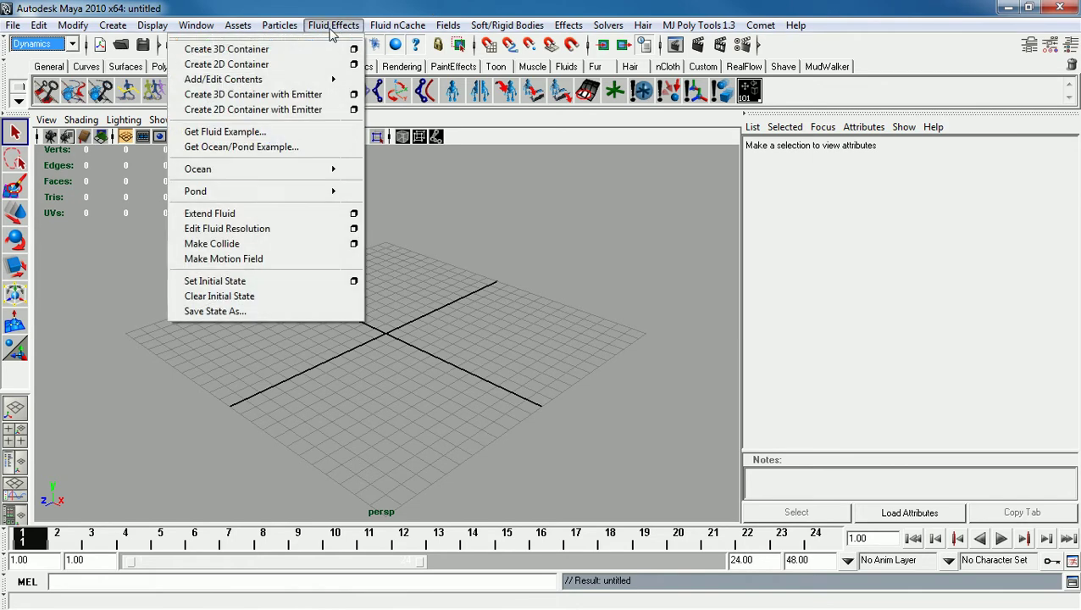
click(355, 51)
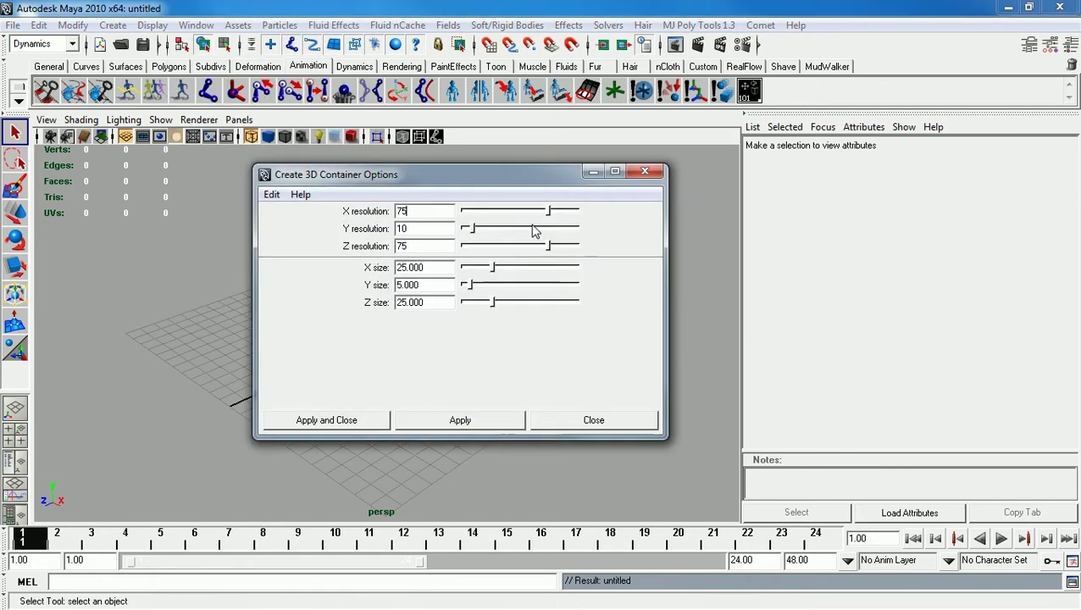
click(271, 195)
click(273, 213)
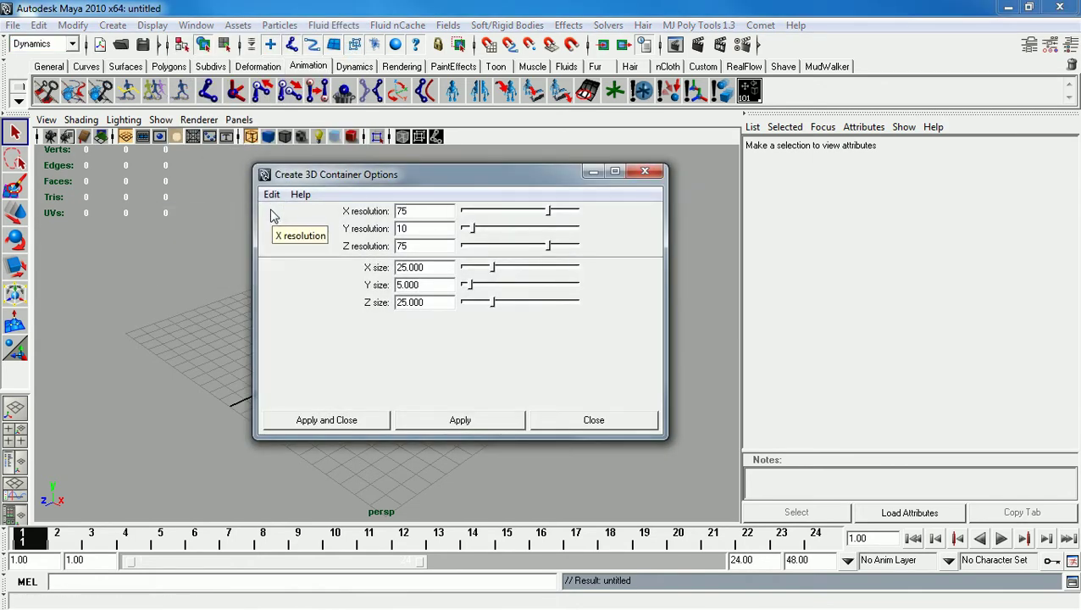
click(273, 195)
click(263, 232)
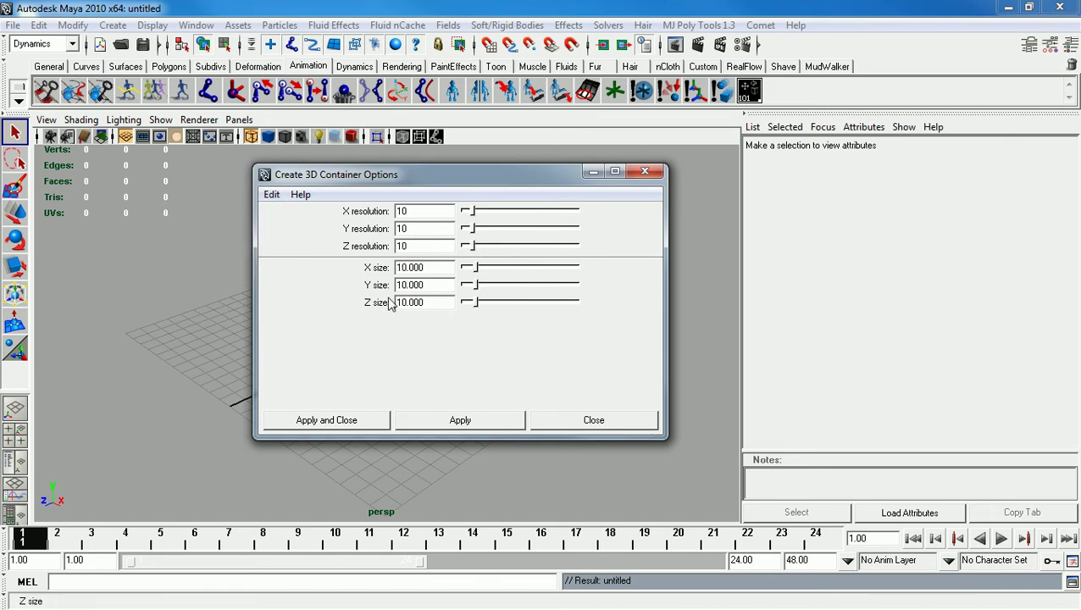
click(490, 419)
Set the fluid container's resolution to 75×10×75.
click(569, 419)
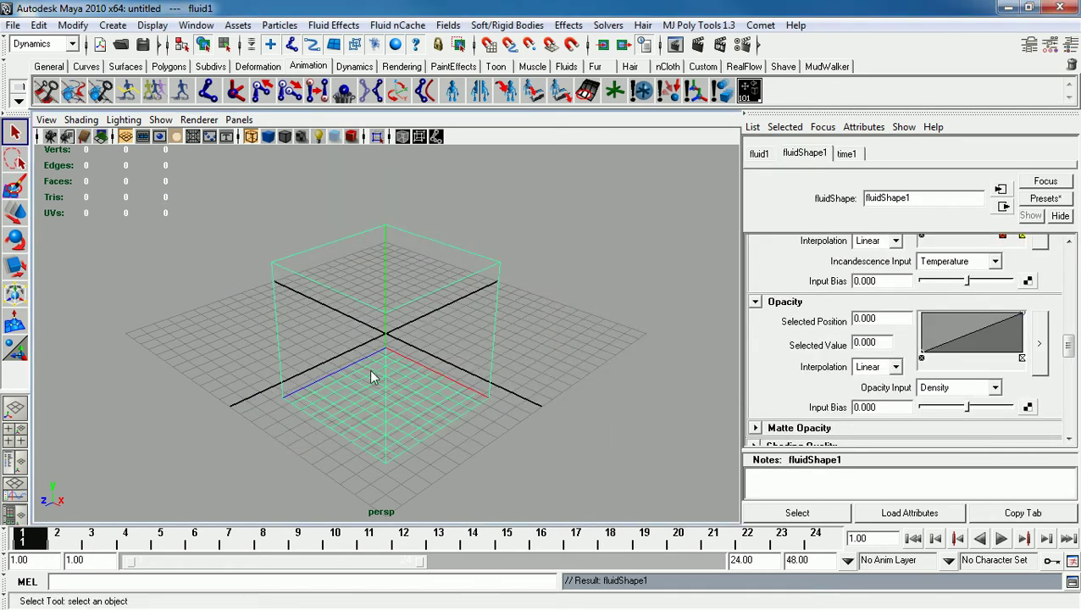
mouse_move(371, 379)
alt+mouse_down()
mouse_move(403, 342)
mouse_move(294, 338)
mouse_move(361, 375)
alt+mouse_up()
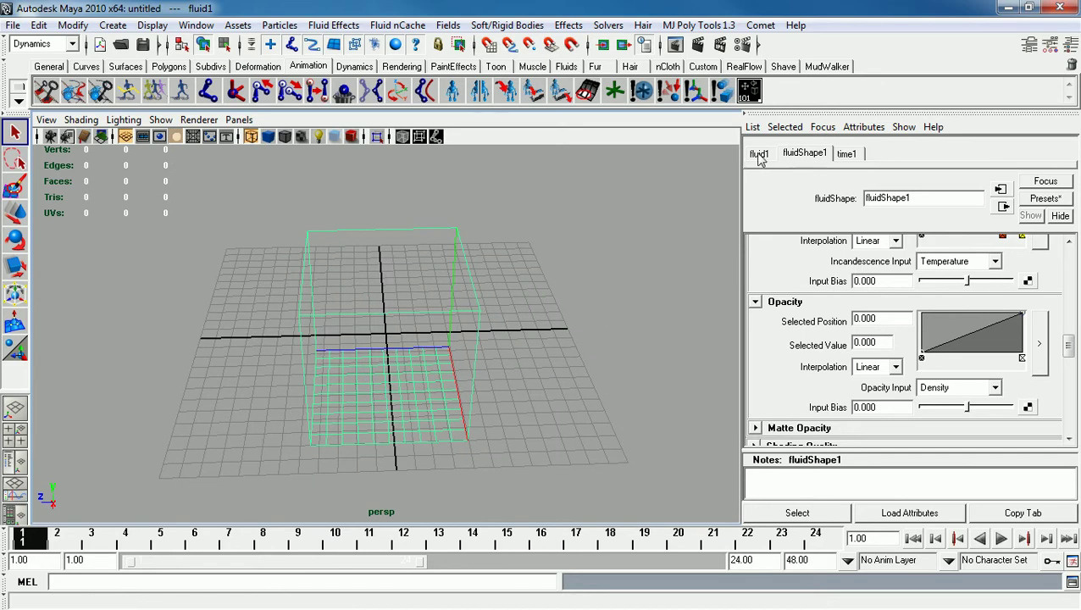
drag(1068, 349, 1068, 253)
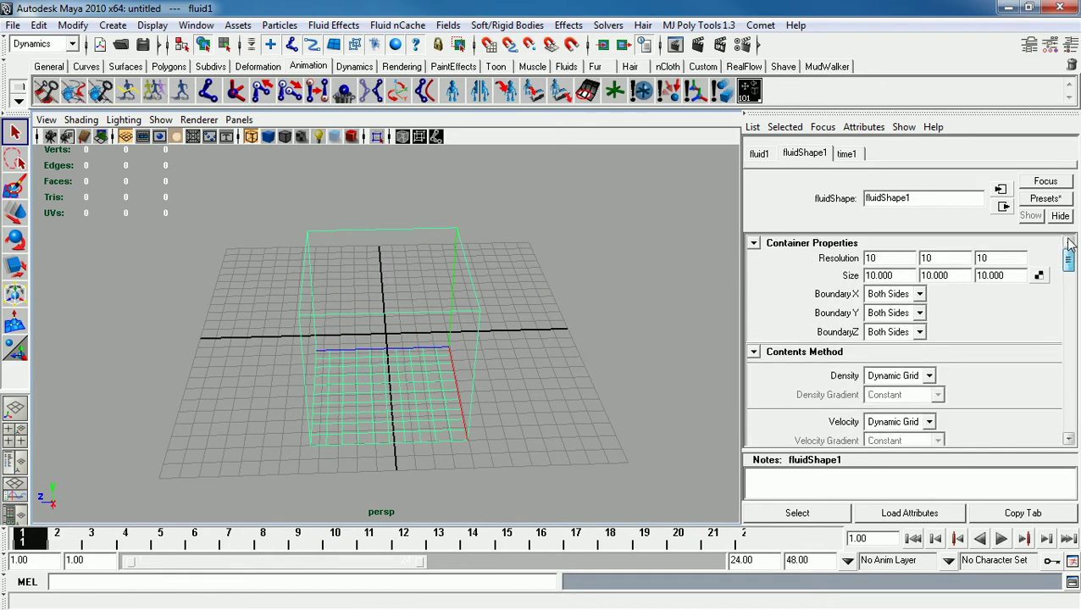
double_click(905, 256)
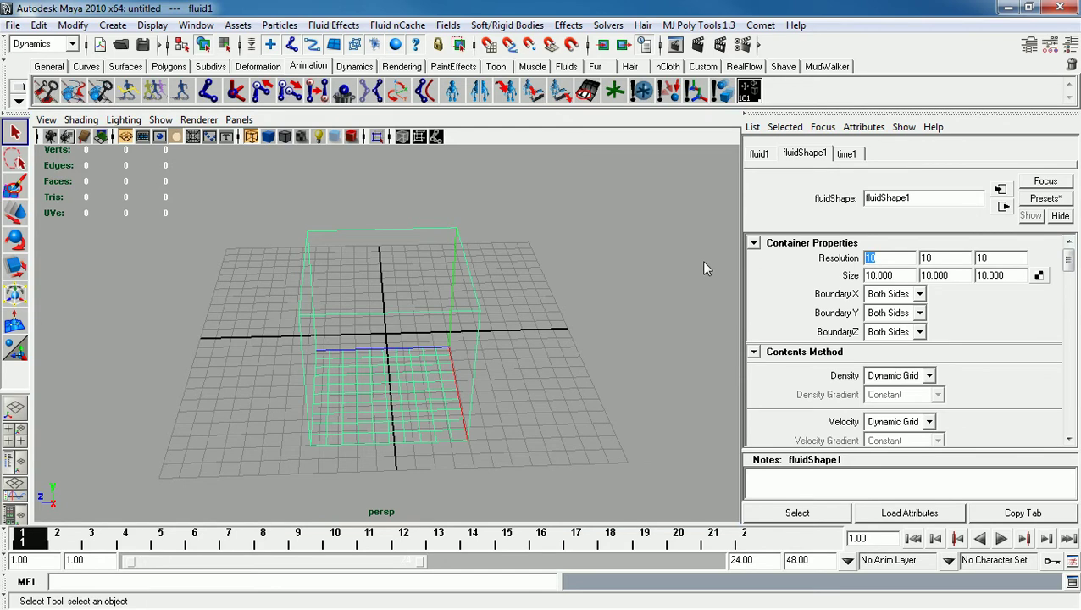
text(75)
key(Return)
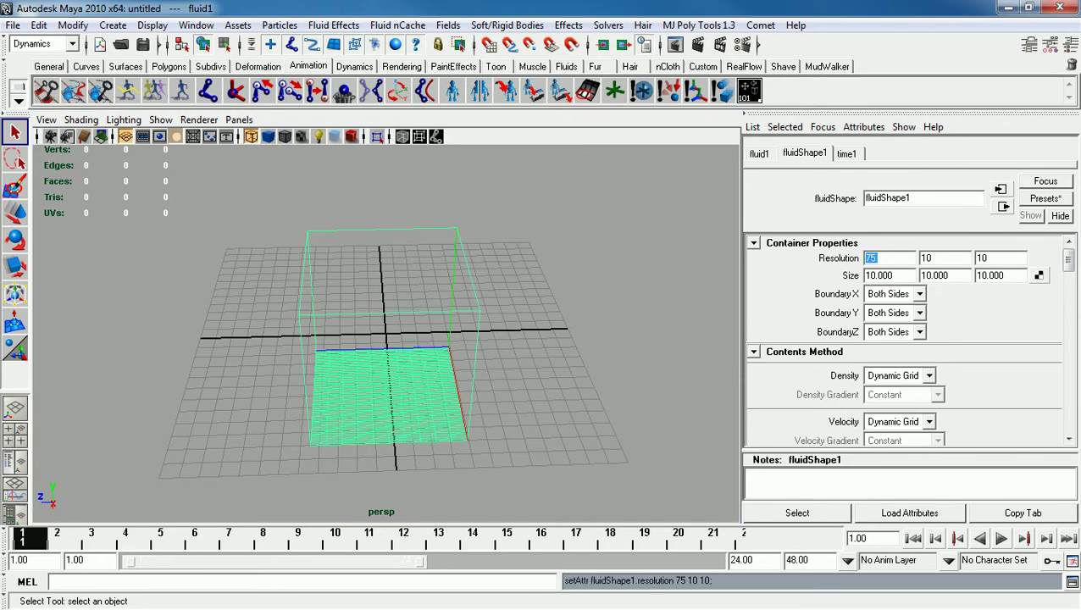
alt+drag(414, 398, 419, 386)
double_click(1014, 258)
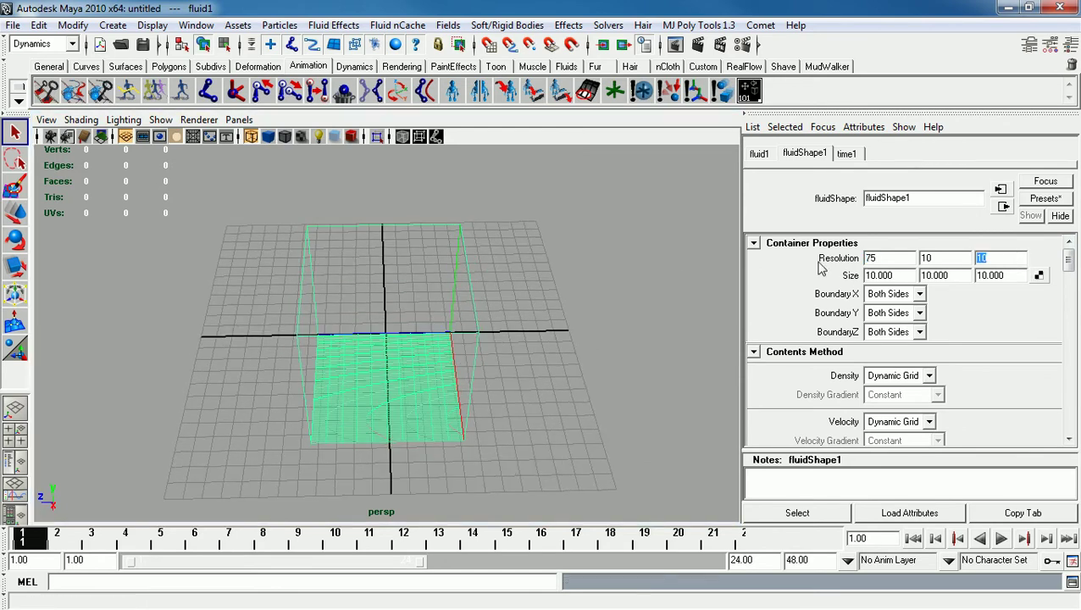
key(Return)
alt+drag(339, 428, 354, 362)
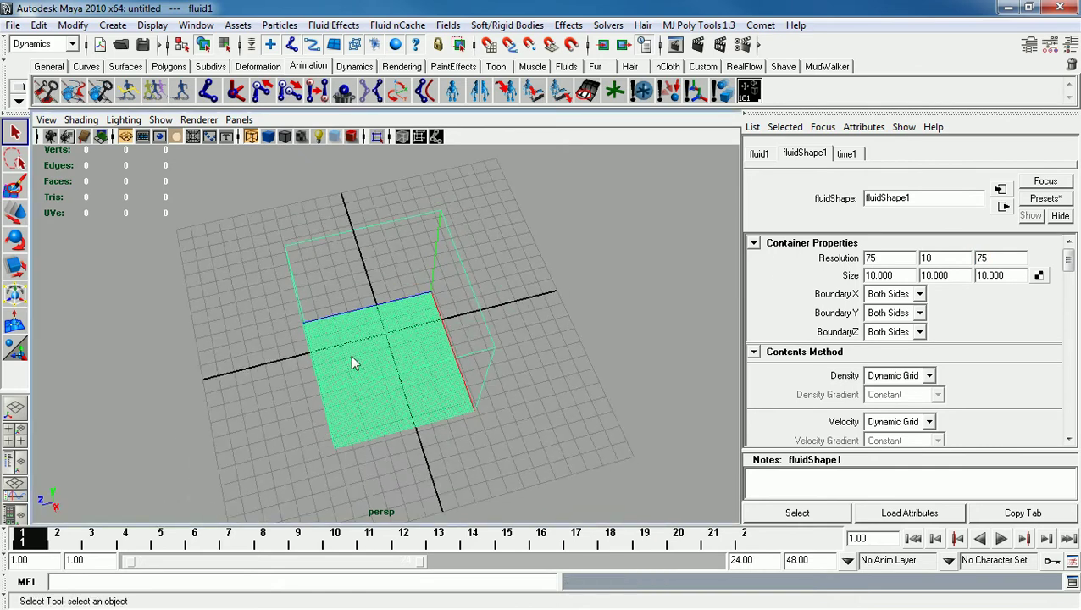
mouse_move(408, 400)
alt+mouse_down()
mouse_move(435, 350)
mouse_move(429, 398)
mouse_move(396, 466)
mouse_move(407, 407)
alt+mouse_up()
Set the container size to 25×5×25 for a wide, shallow shape.
click(900, 274)
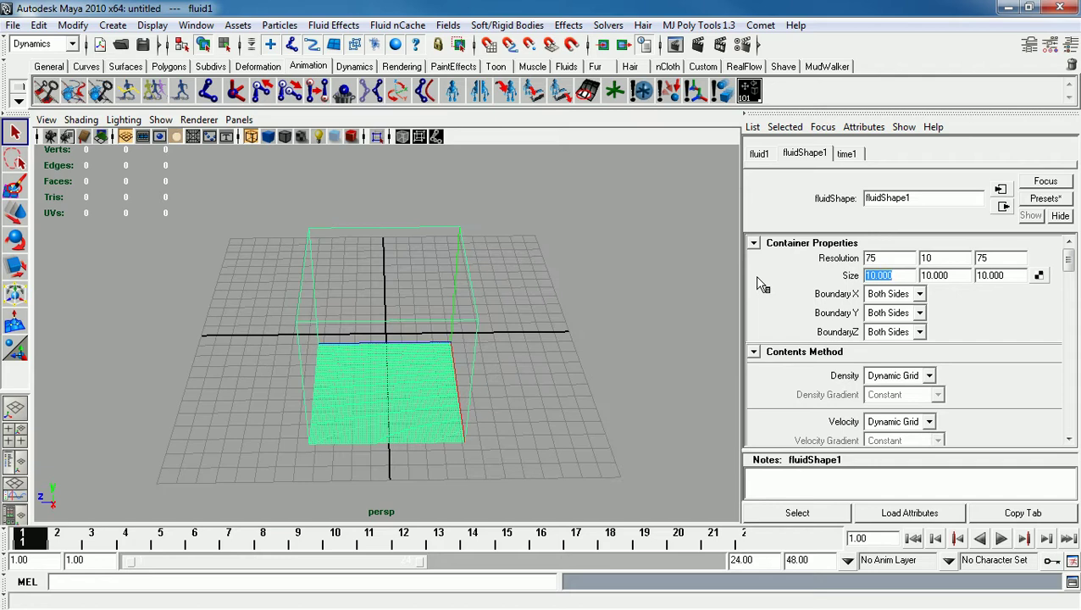
text(25)
key(Tab)
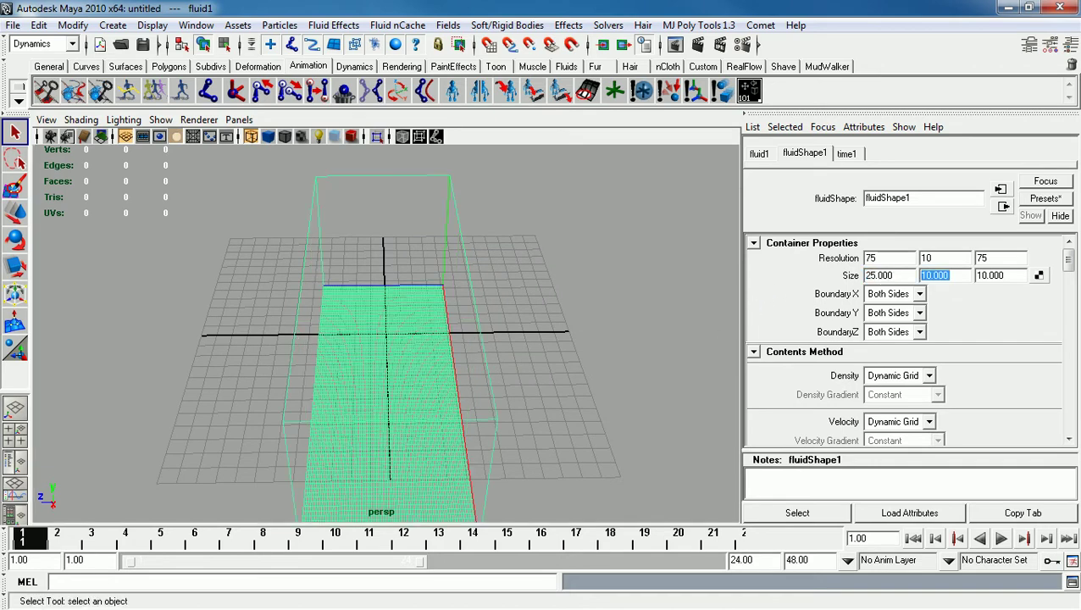
text(5)
key(Tab)
text(5)
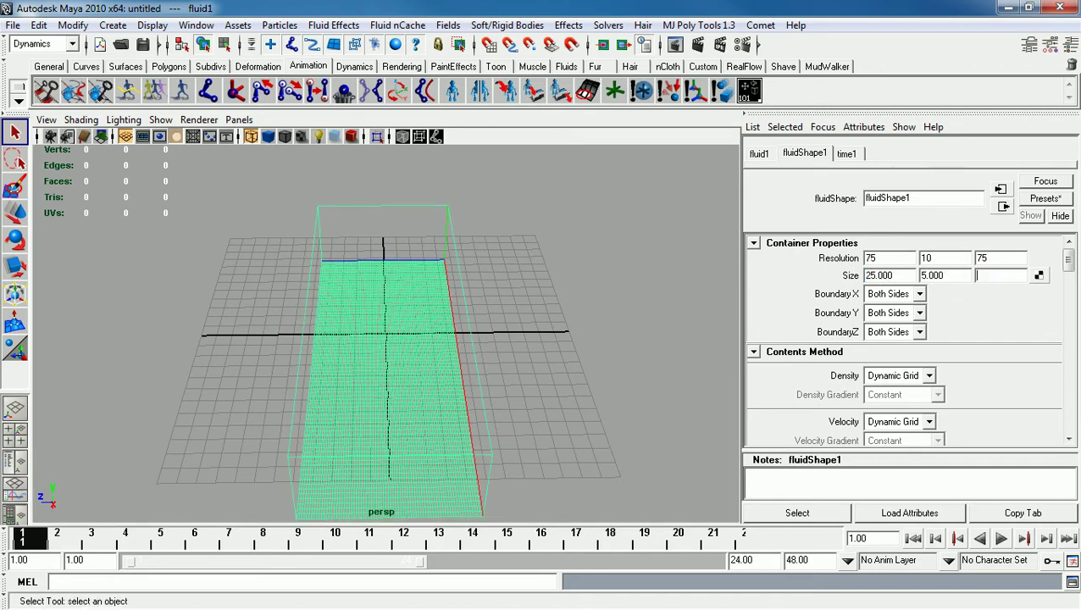
text(5)
key(Return)
alt+drag(290, 441, 325, 393)
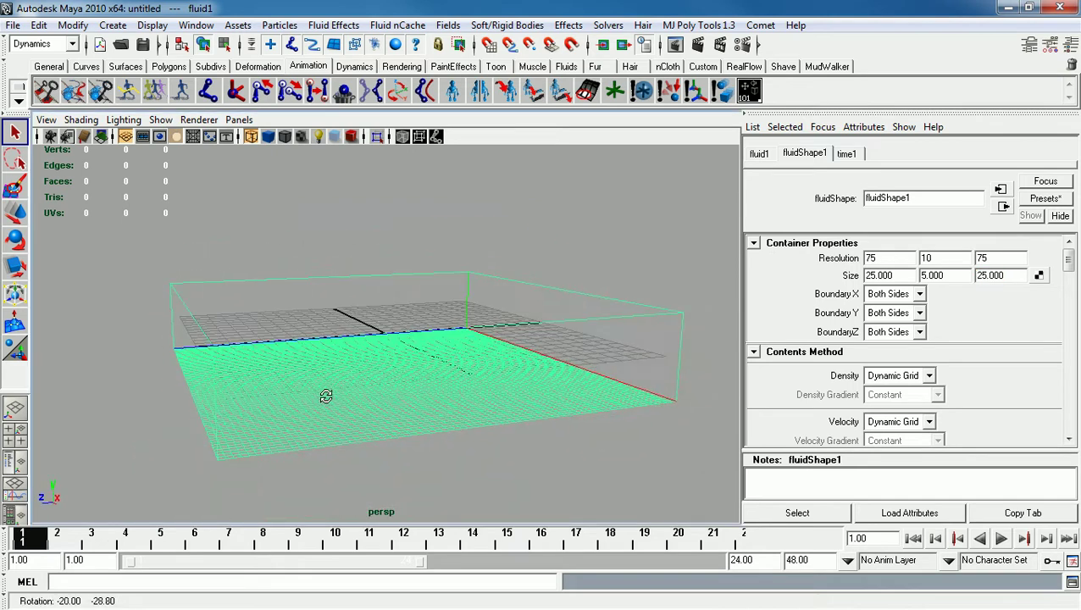
alt+right_drag(325, 393, 431, 355)
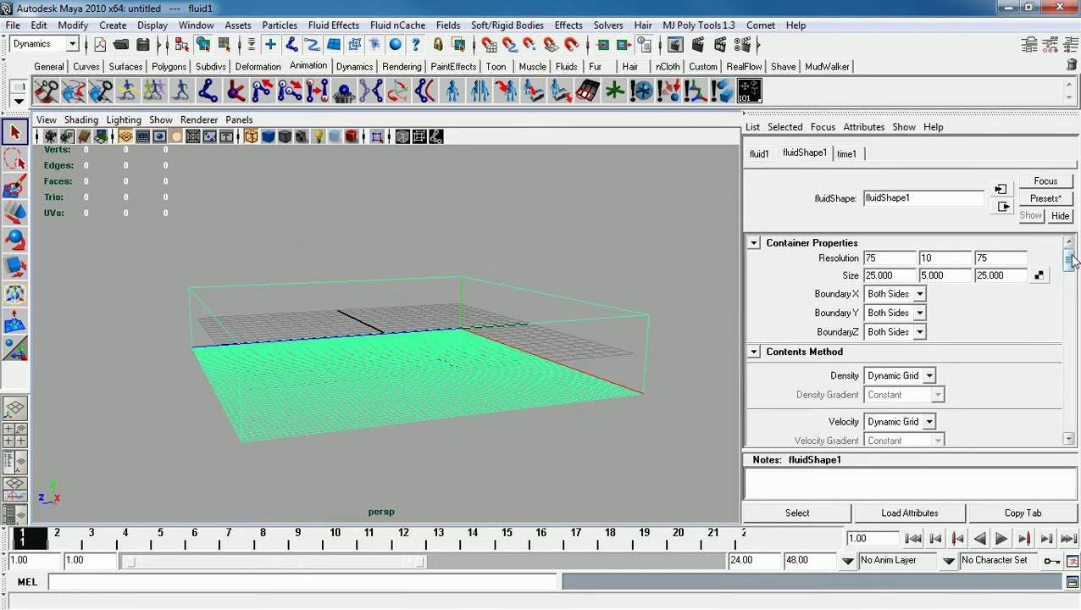
Set both the Density and Velocity contents methods to Off(zero).
drag(1069, 259, 1068, 268)
click(915, 311)
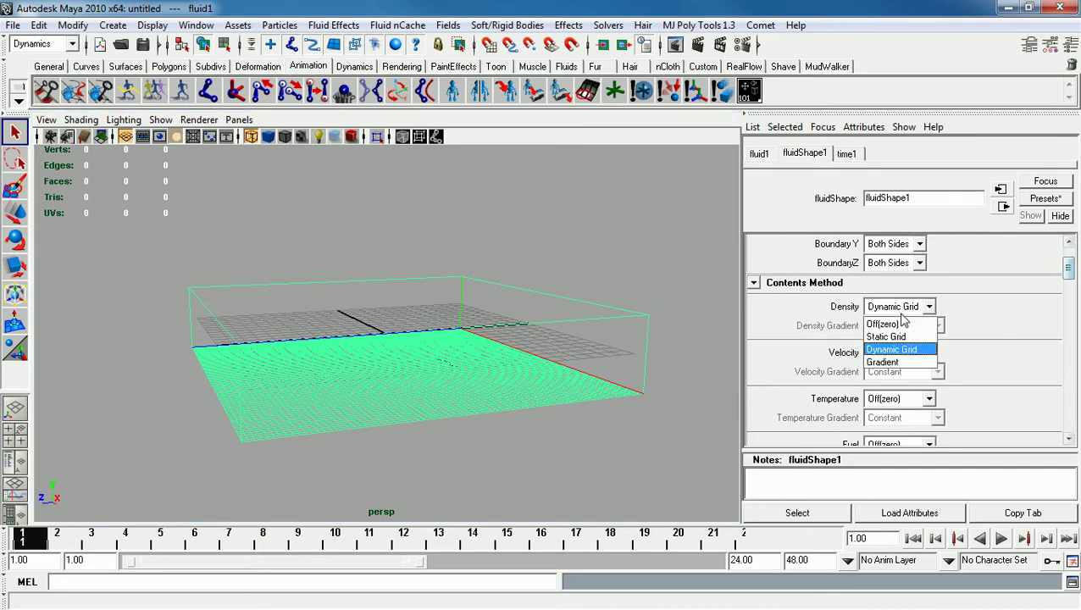
click(885, 307)
click(892, 353)
click(882, 371)
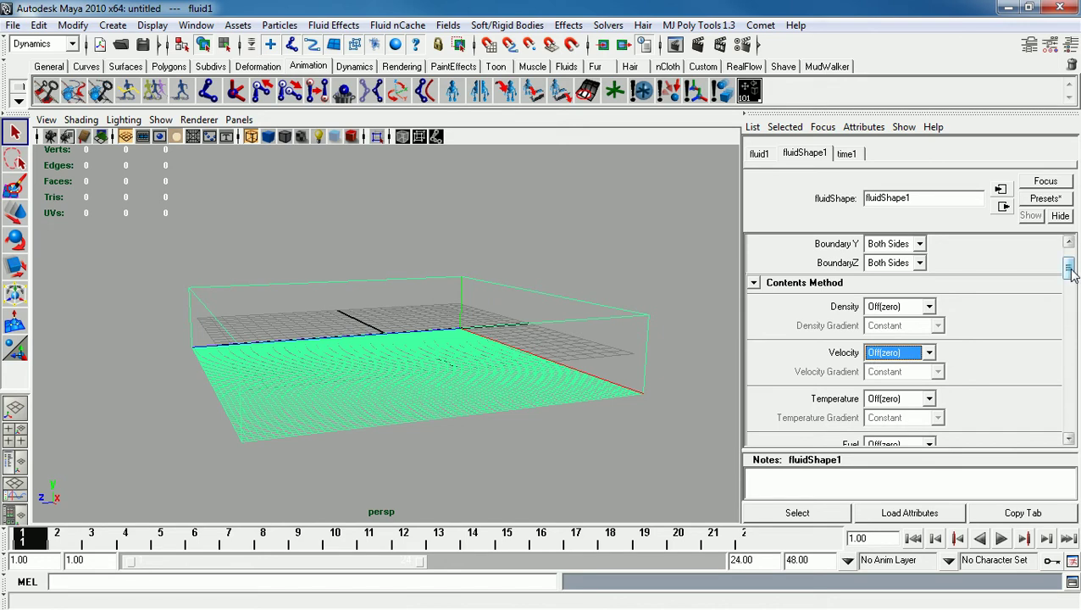
drag(1070, 269, 1068, 309)
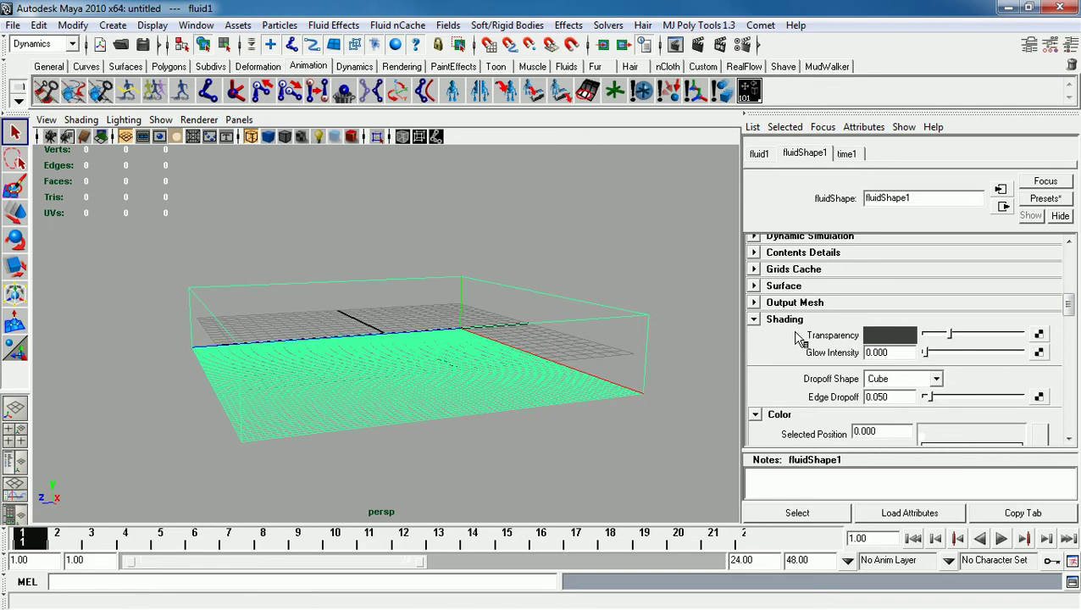
Lower the fluid's Transparency slightly and set Edge Dropoff to 0.485.
drag(1069, 305, 1070, 307)
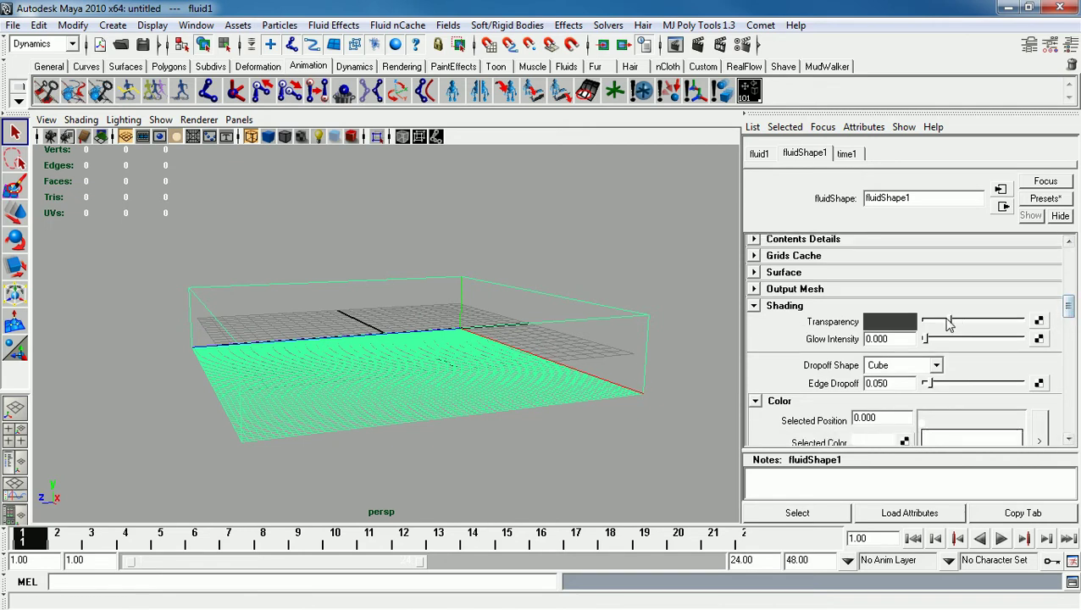
drag(949, 322, 936, 327)
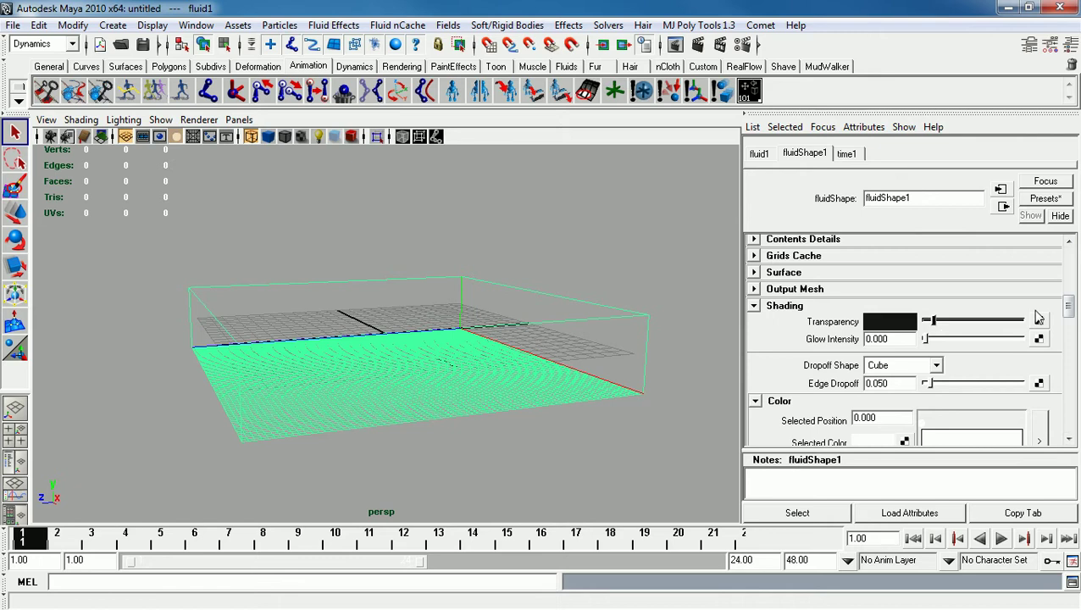
drag(1069, 308, 1070, 318)
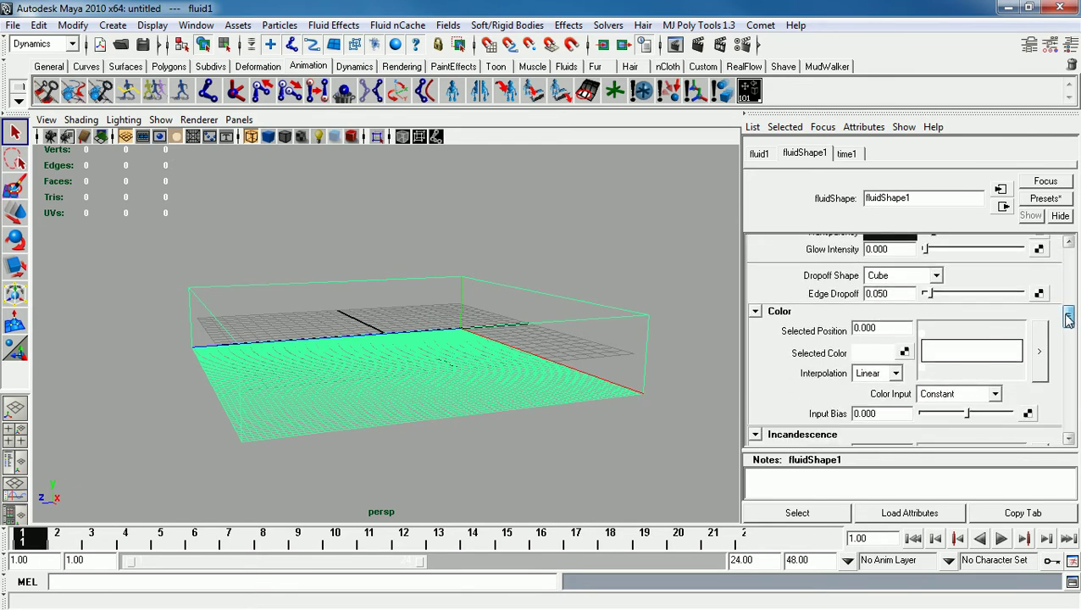
click(899, 294)
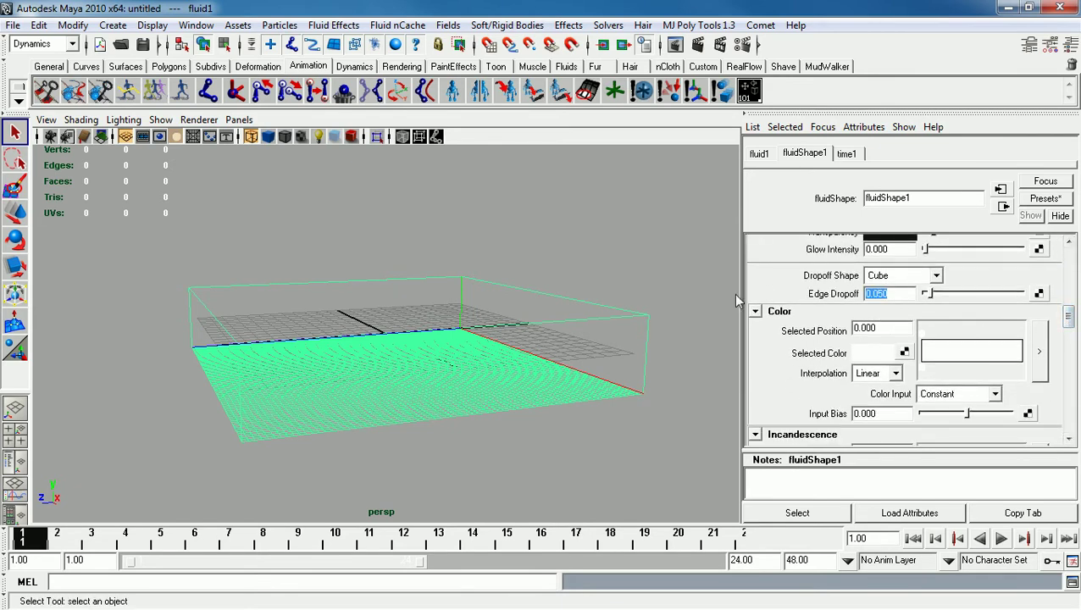
text(0.485)
key(Return)
drag(1069, 316, 1069, 318)
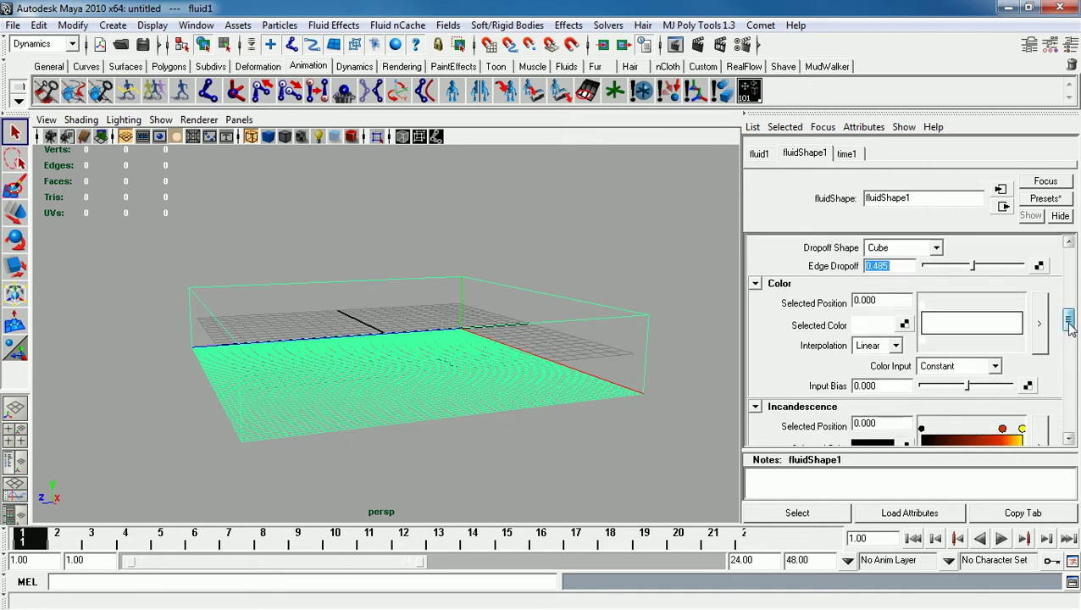
Add a mid grey marker and a black end marker to the Color ramp.
click(998, 326)
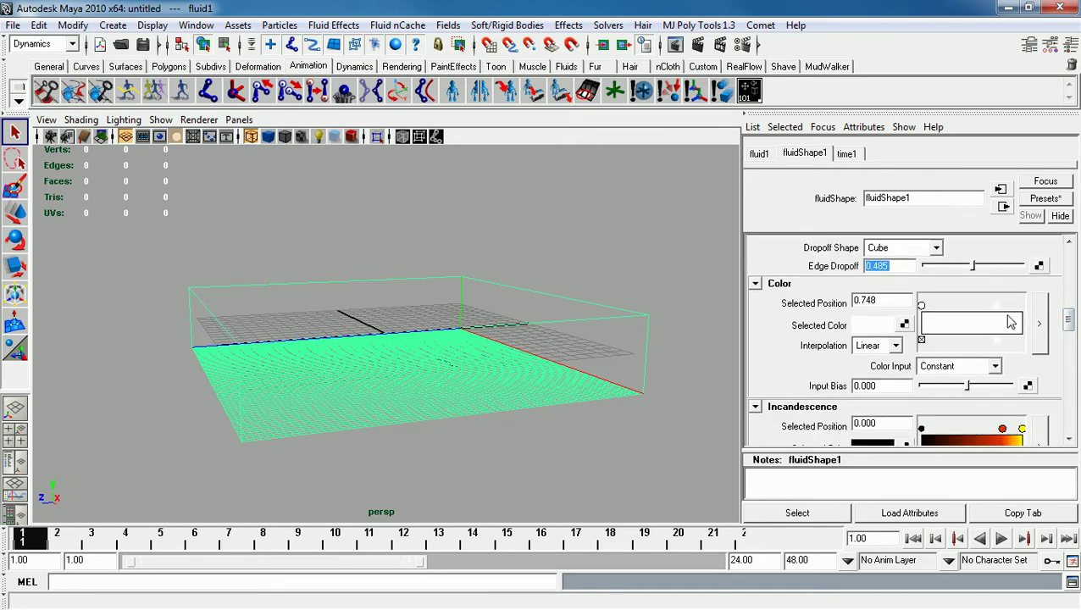
click(869, 327)
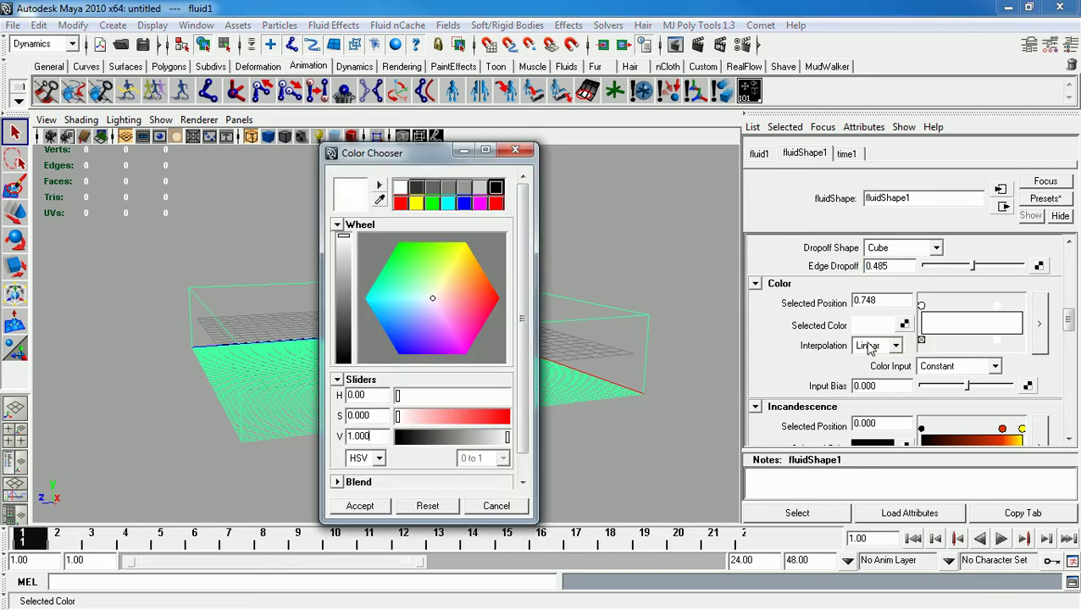
click(447, 189)
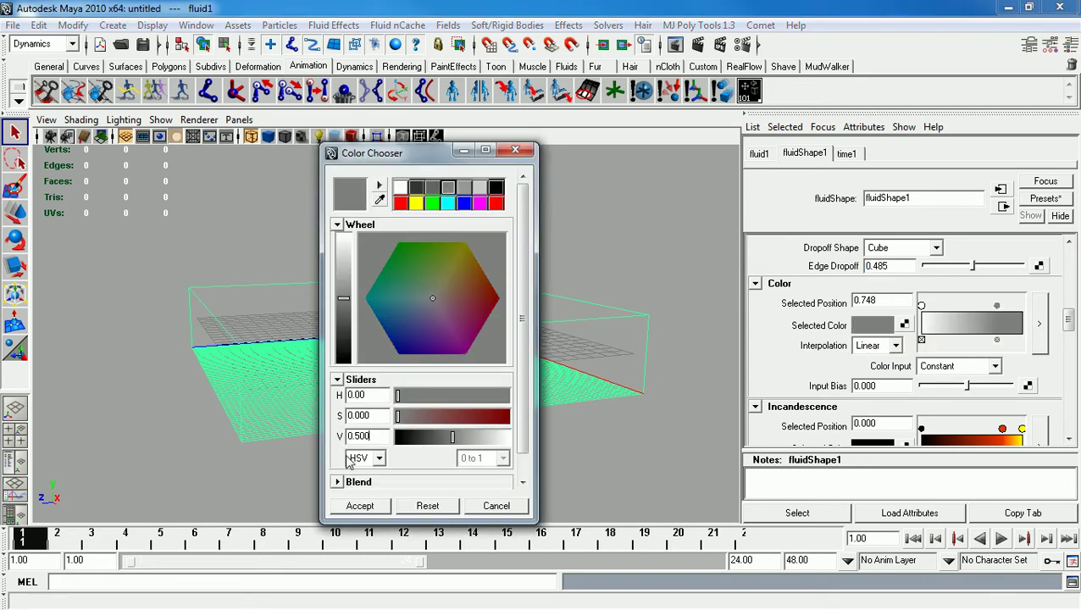
click(359, 505)
drag(1017, 322, 1028, 322)
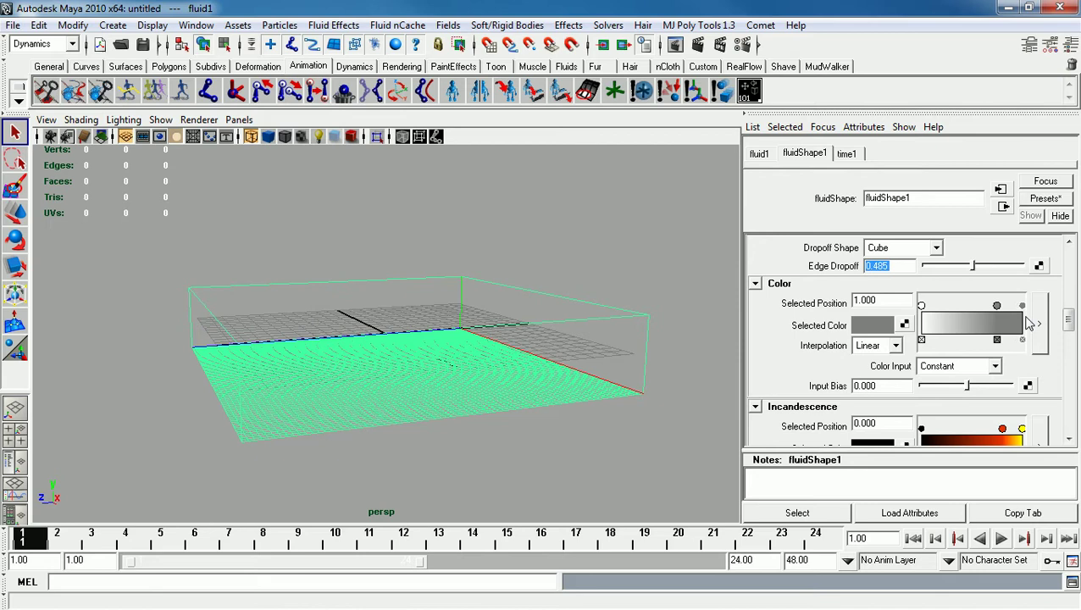
click(860, 328)
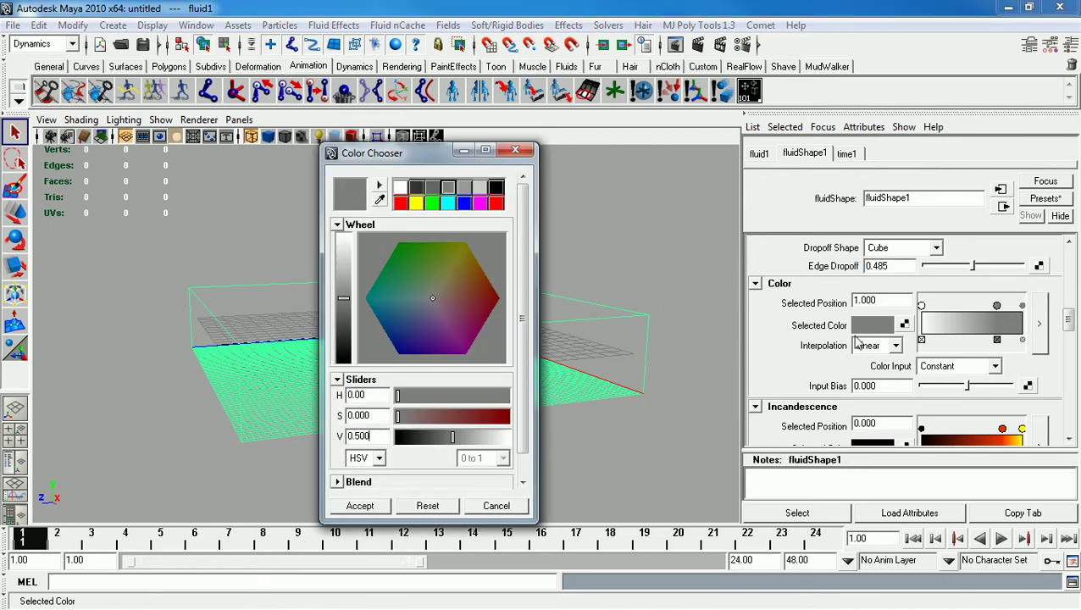
drag(346, 306, 344, 362)
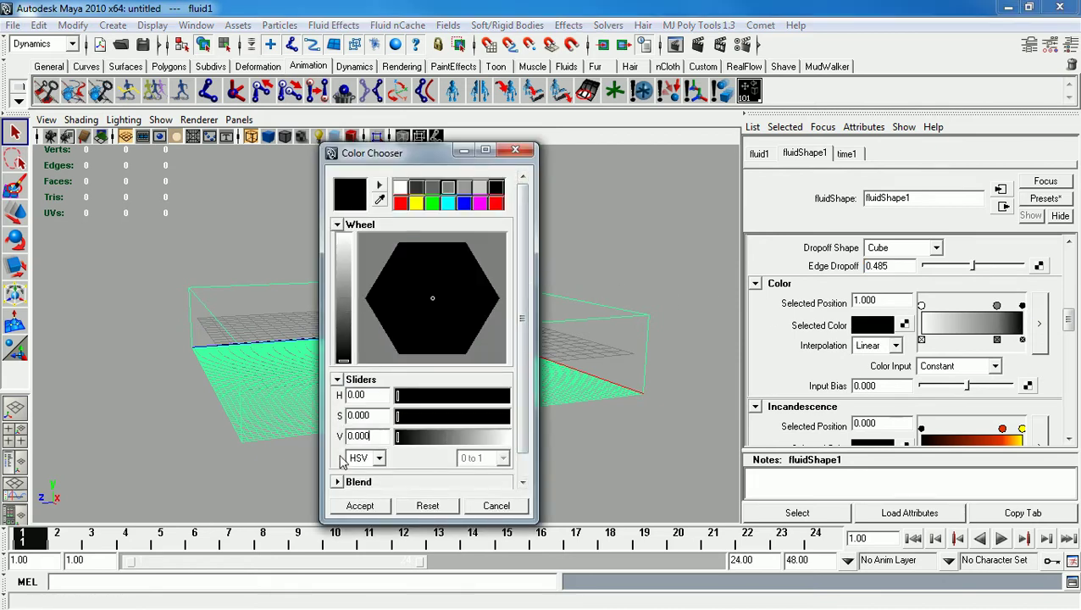
click(360, 505)
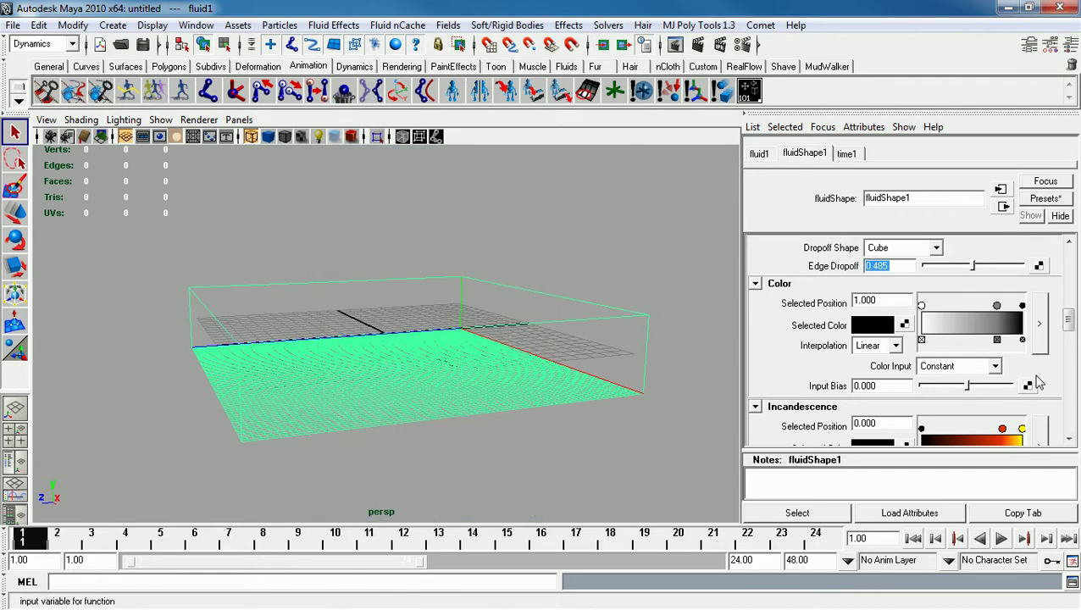
Drive colour by Y Gradient and place the middle grey marker at position 0.75.
click(971, 370)
click(938, 409)
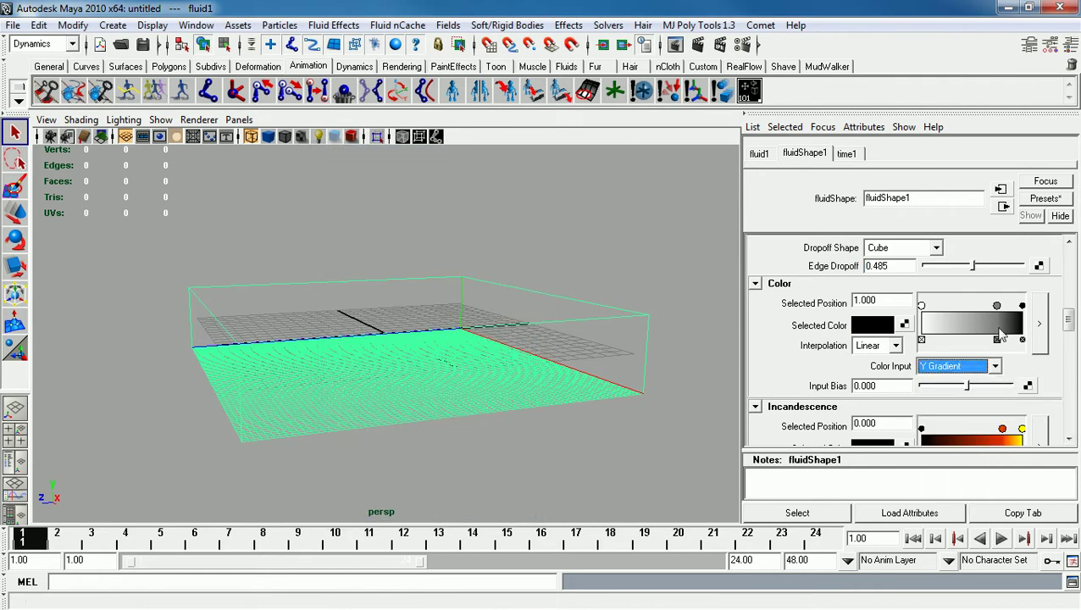
click(996, 305)
click(888, 302)
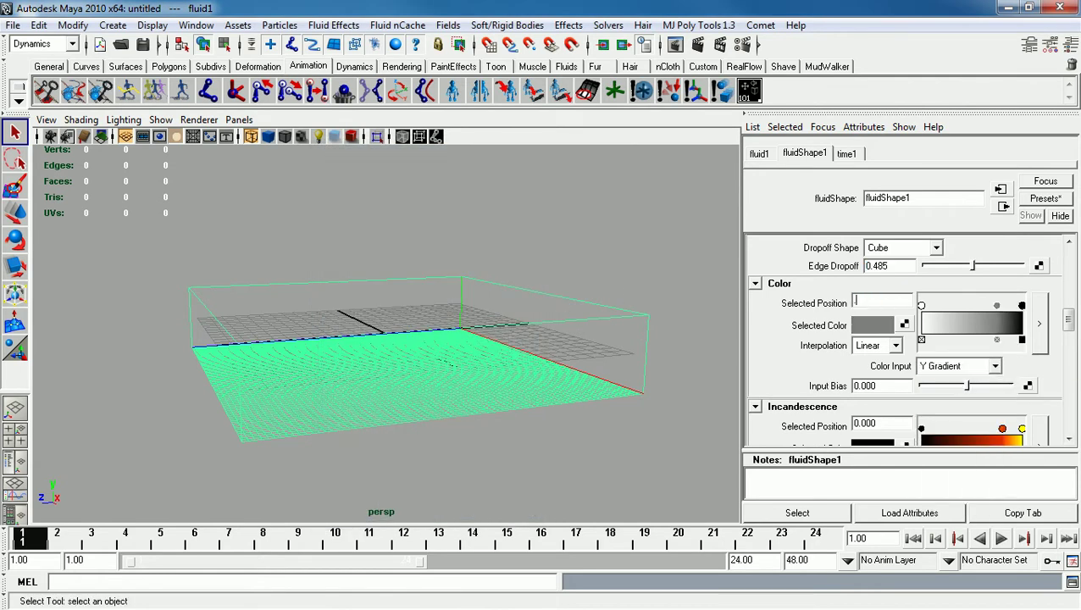
text(.75)
key(Return)
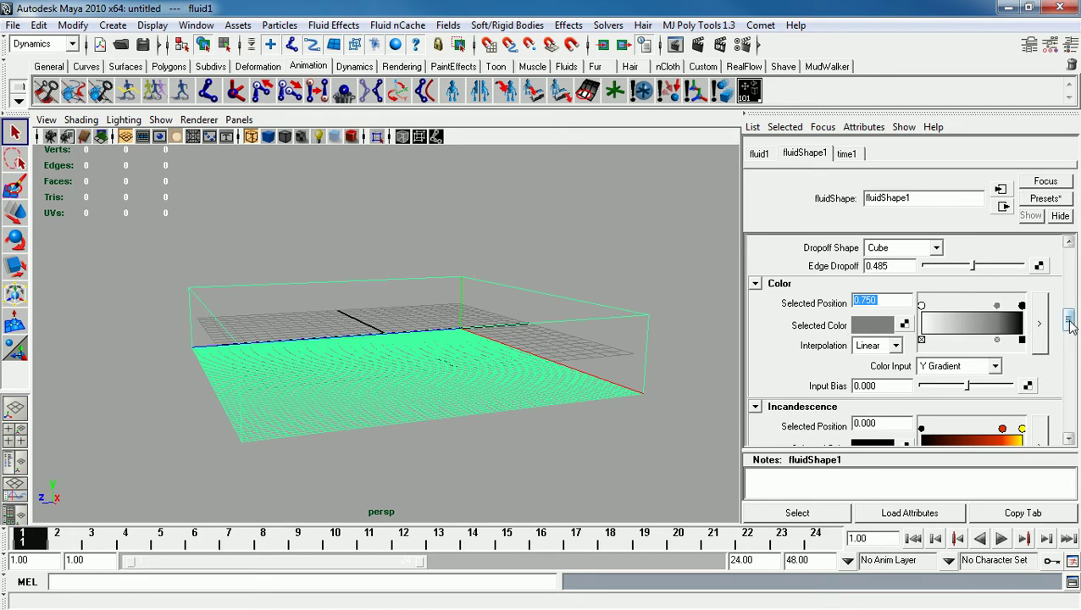
Add a zero-opacity ramp point near 0.37, set Opacity Input to Constant, and display shaded.
drag(1068, 321, 1068, 347)
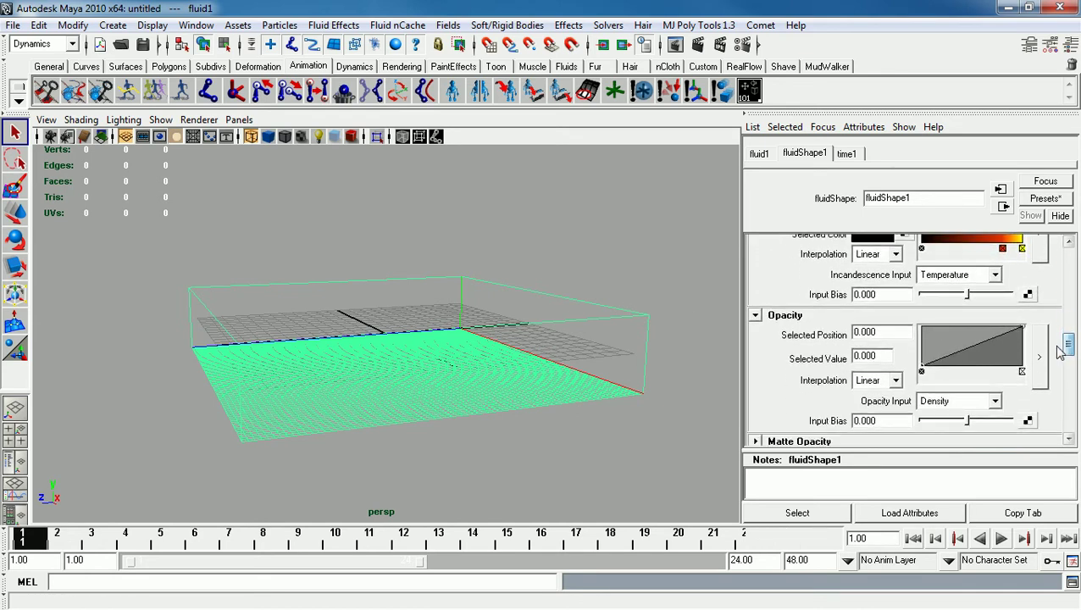
click(975, 344)
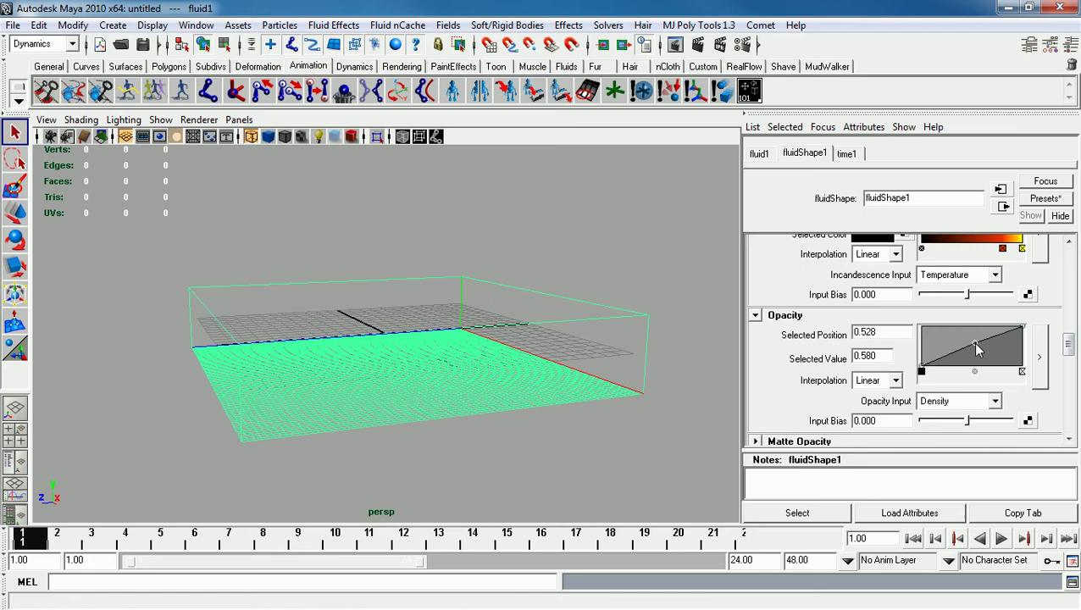
drag(926, 370, 955, 371)
click(948, 402)
click(941, 418)
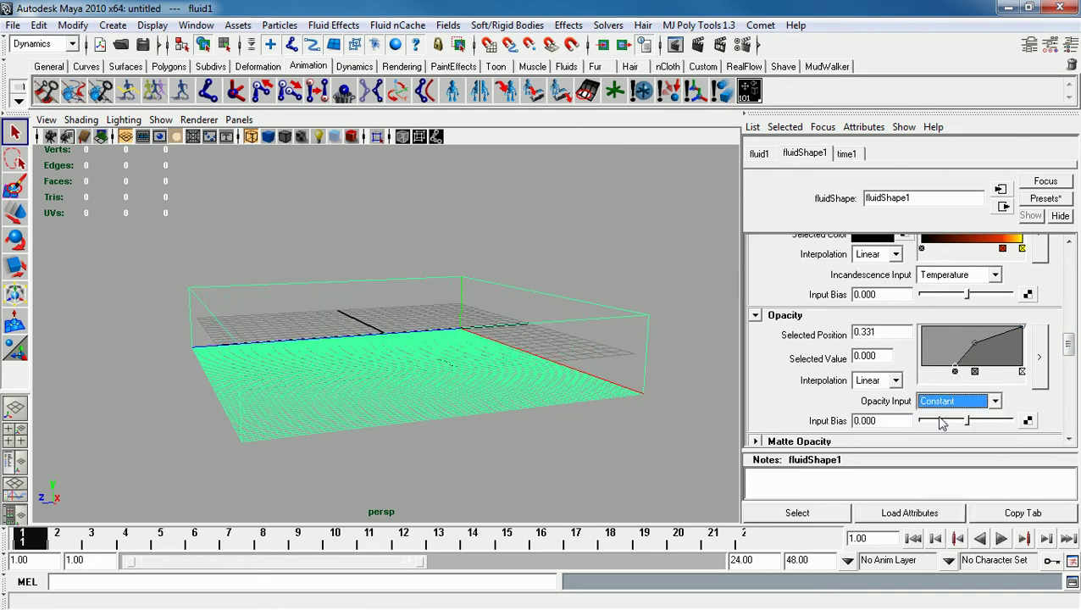
click(427, 244)
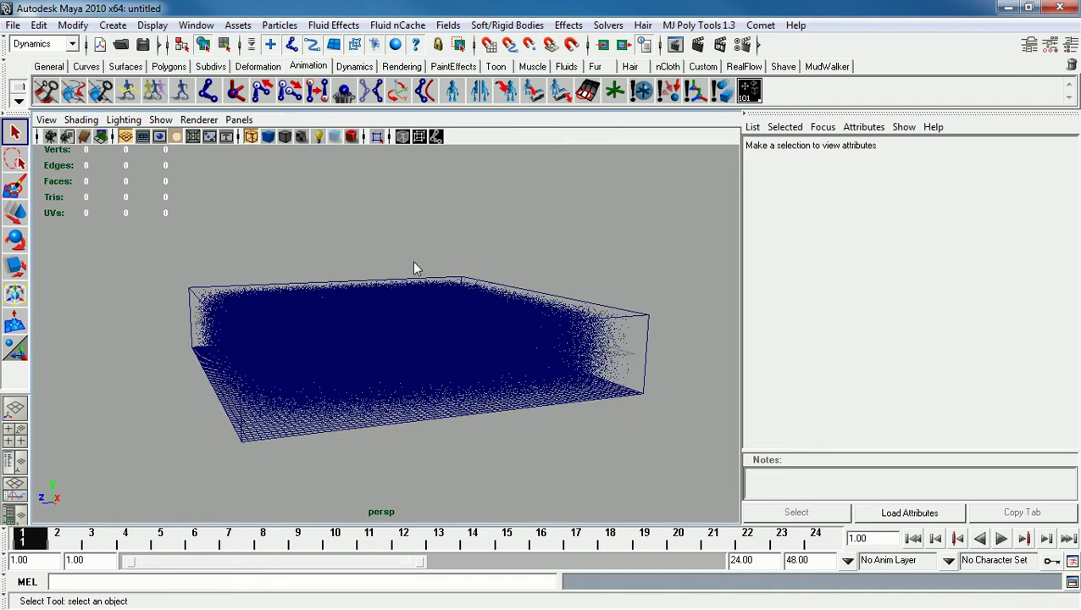
drag(424, 284, 324, 392)
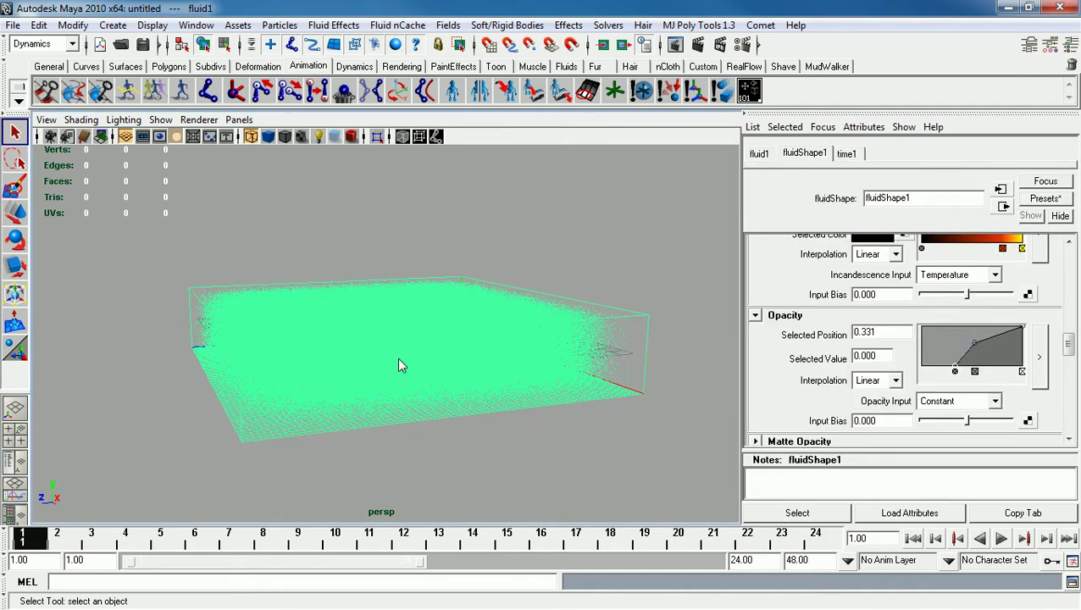
key(5)
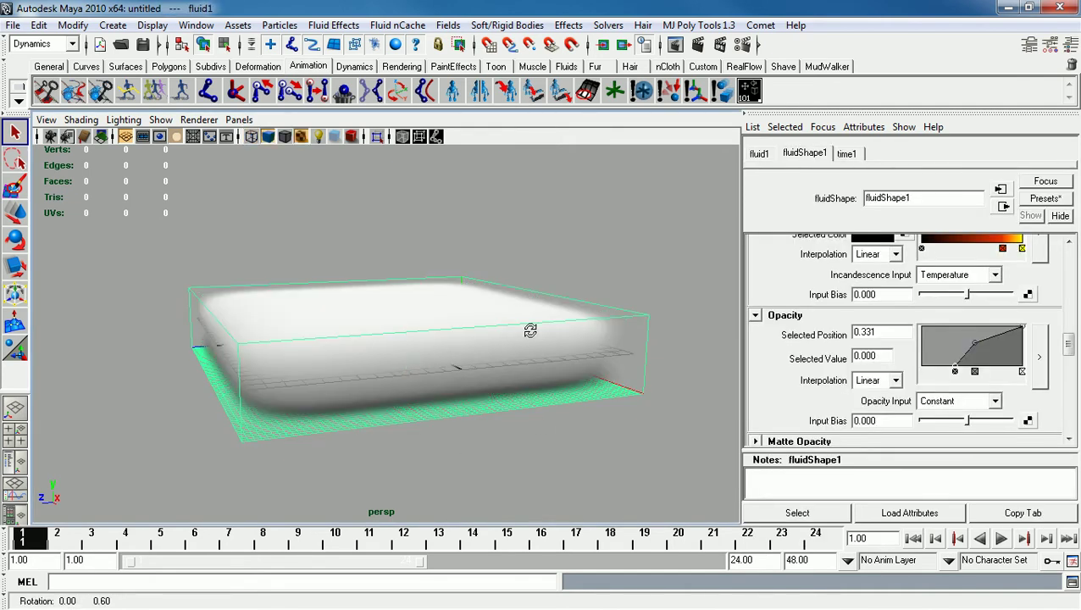
mouse_move(526, 330)
alt+mouse_down()
mouse_move(522, 344)
mouse_move(514, 337)
alt+mouse_up()
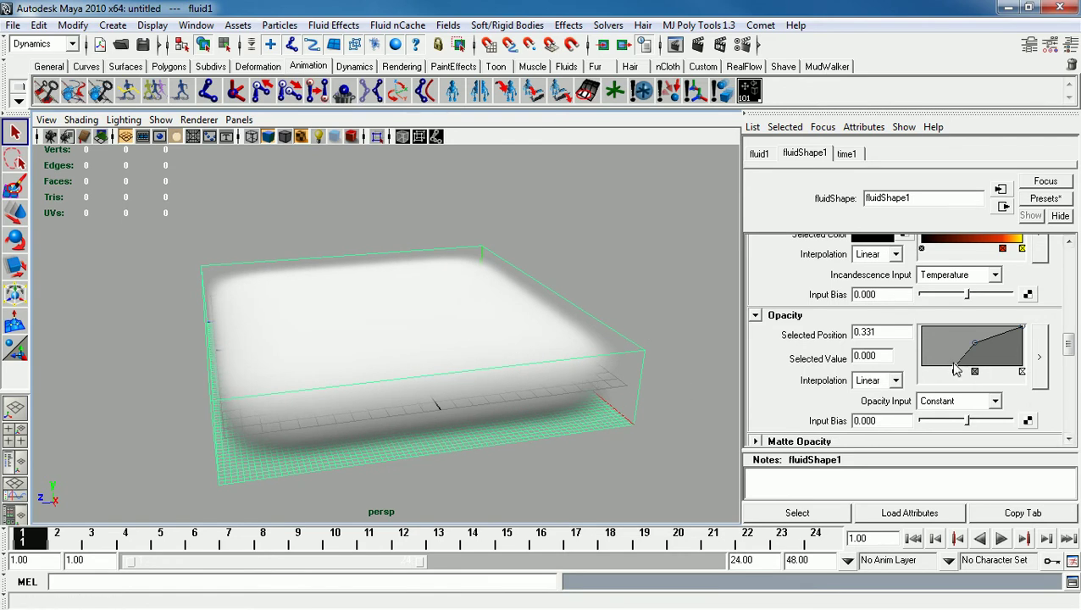
Set opacity interpolation to Smooth and opacity Input Bias to 0.03.
click(889, 386)
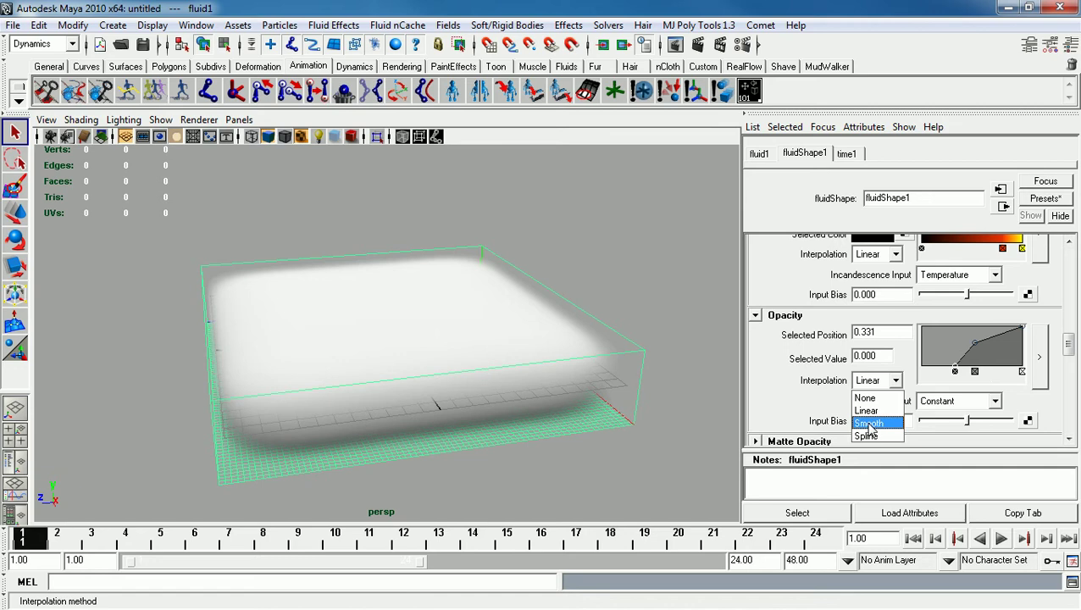
click(872, 421)
drag(956, 371, 960, 374)
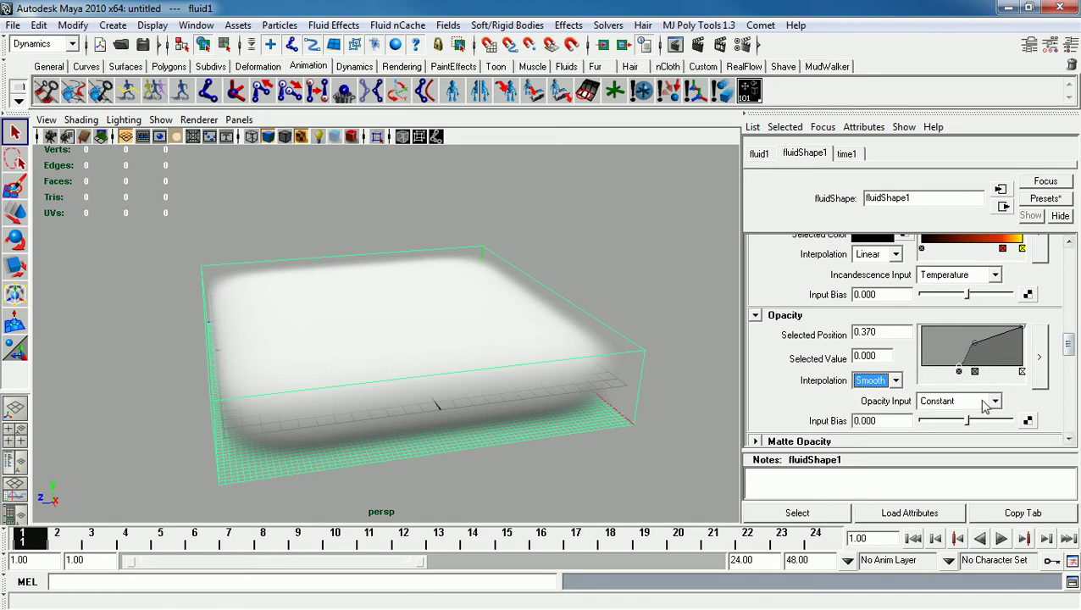
double_click(888, 421)
text(0.03)
key(Return)
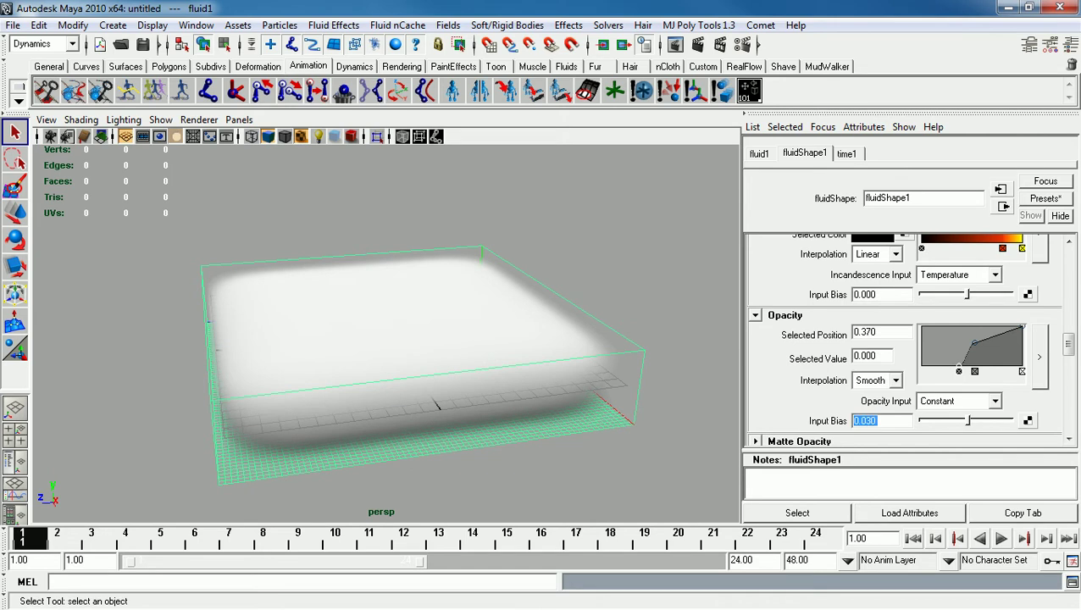
drag(1069, 344, 1073, 365)
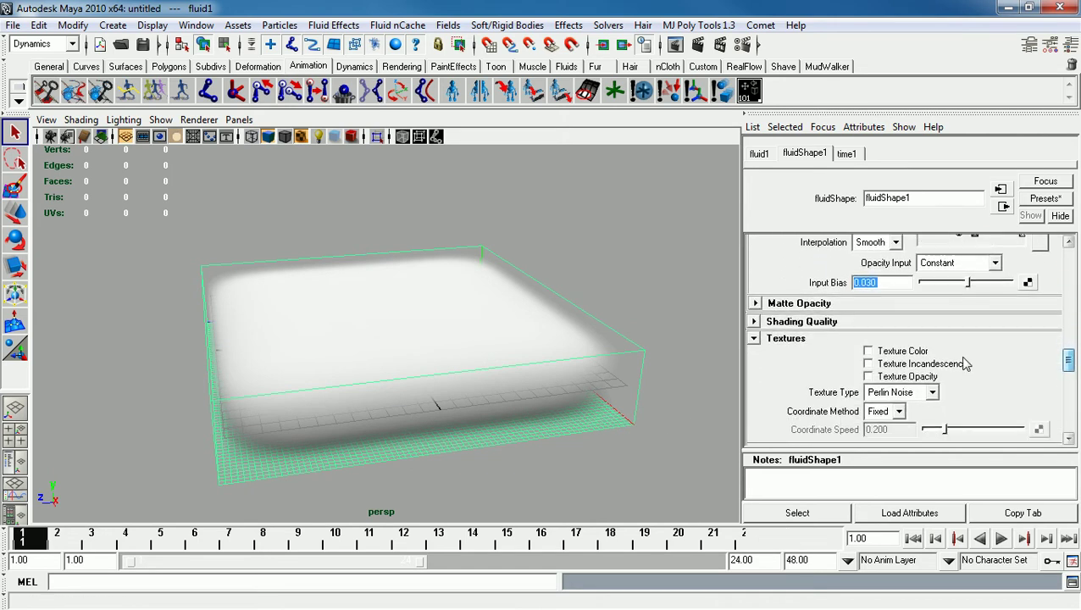
Enable Texture Color and Texture Opacity on the fluid.
click(903, 354)
click(905, 377)
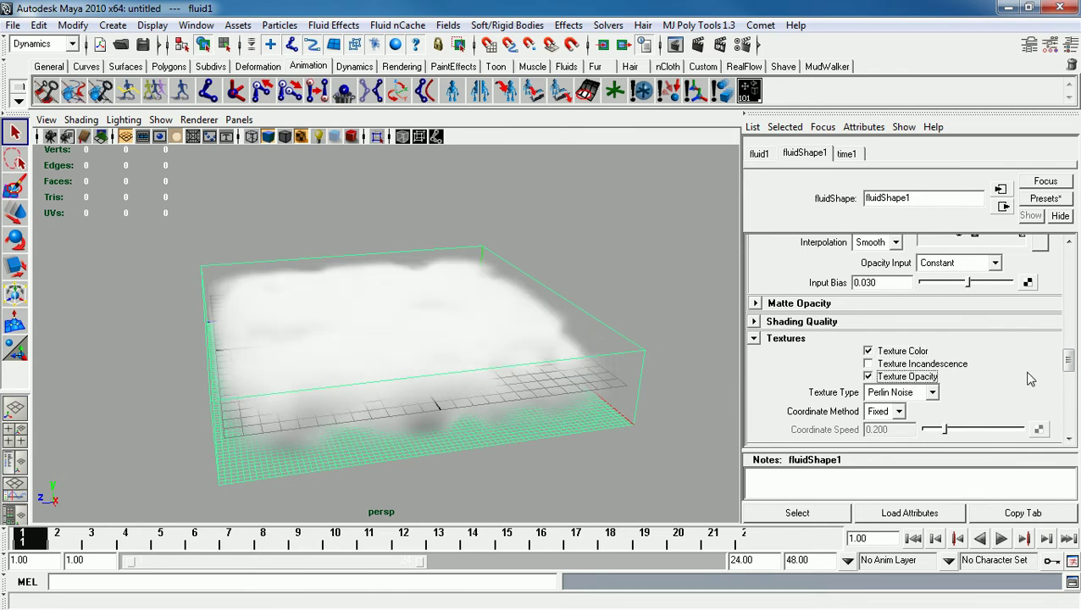
scroll(1017, 339, up, 3)
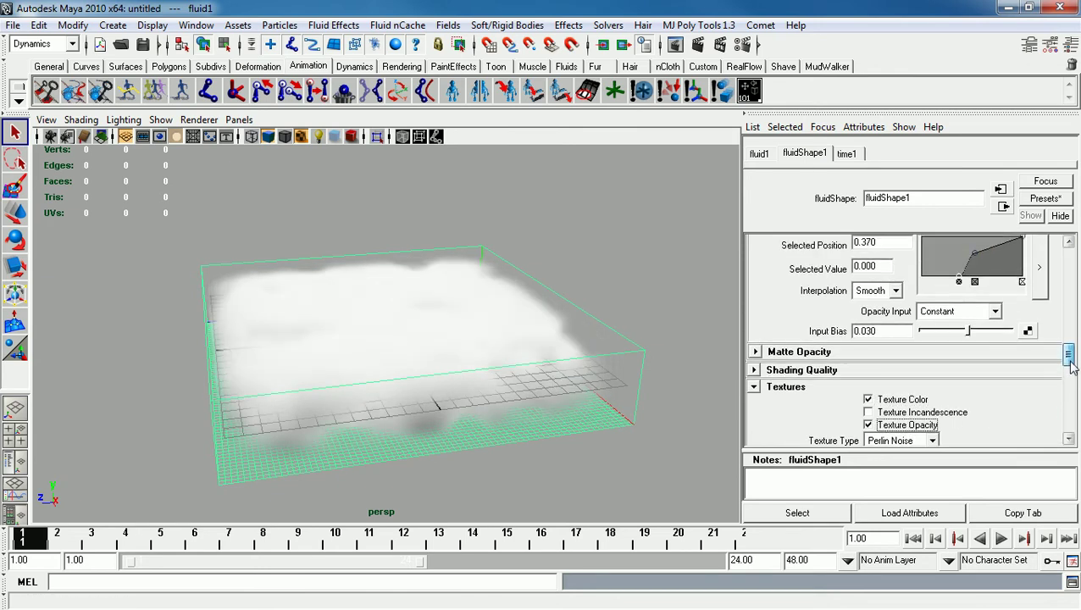
alt+drag(449, 430, 471, 425)
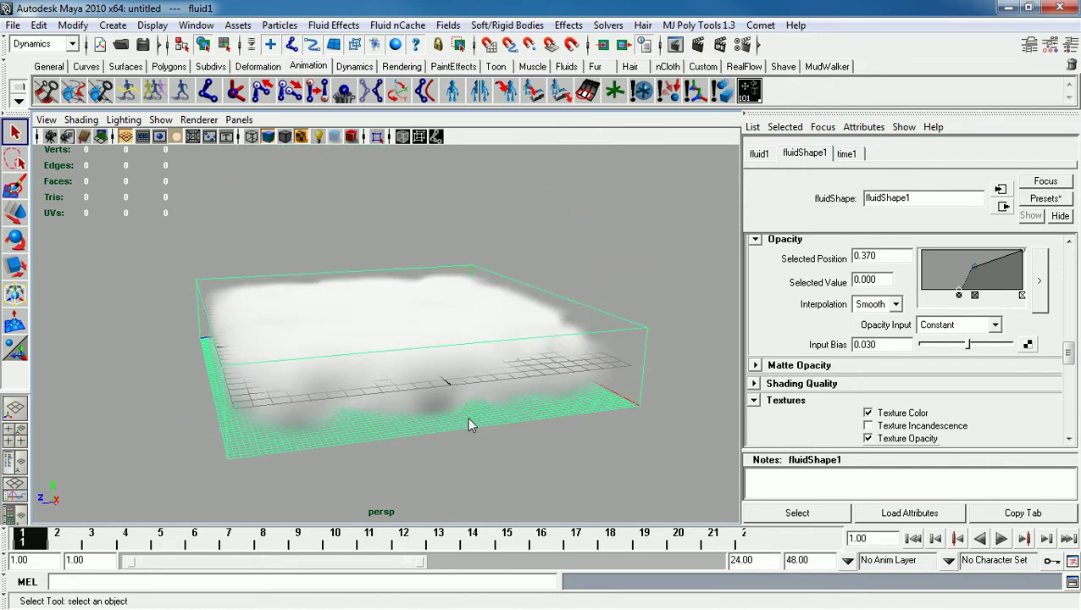
Hide the grid in the perspective viewport.
click(161, 120)
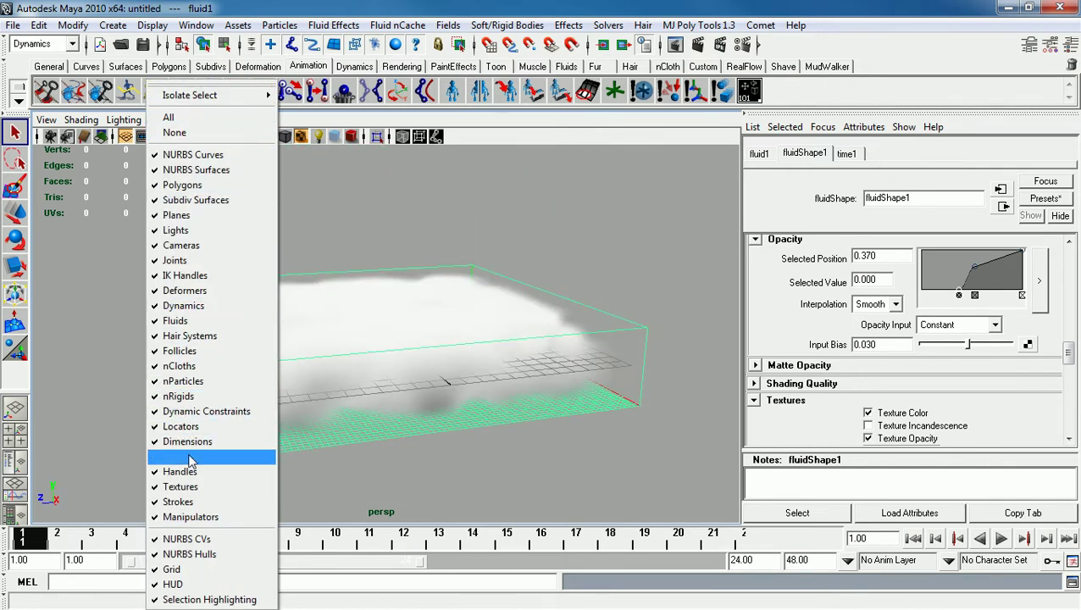
click(171, 570)
alt+drag(511, 466, 564, 449)
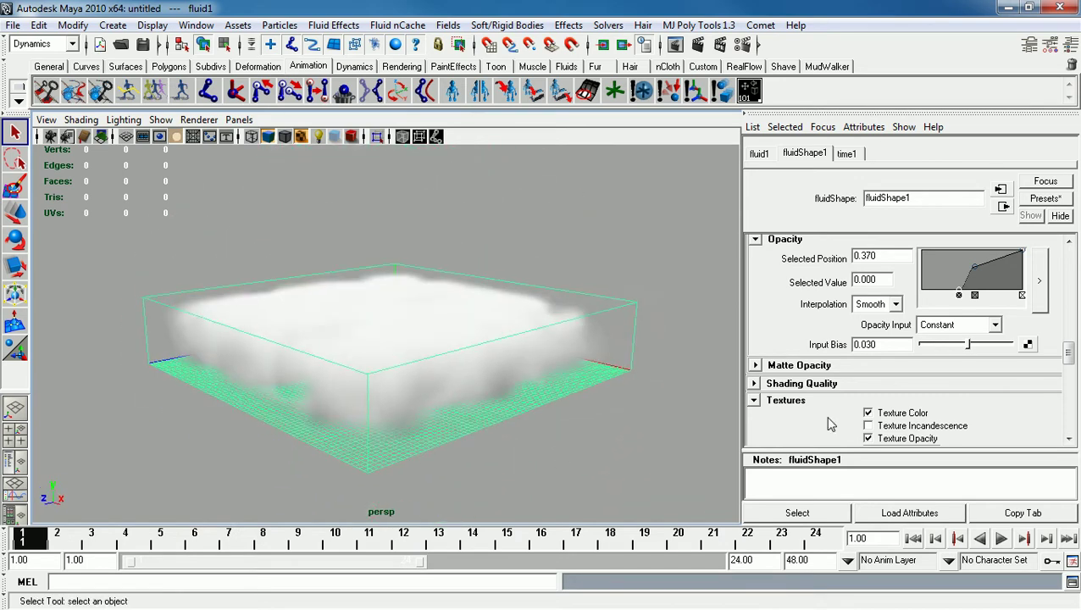
Lower the noise texture's Amplitude to 0.950 and set its Ratio to 0.4.
drag(1070, 354, 1070, 381)
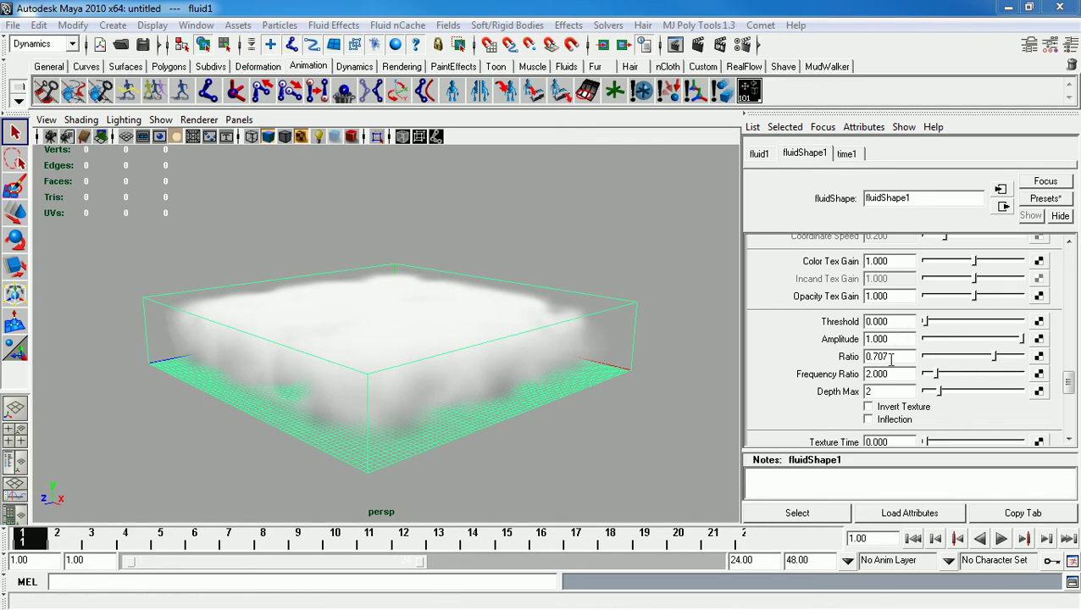
mouse_move(1022, 339)
mouse_down()
mouse_move(956, 342)
mouse_move(1025, 342)
mouse_up()
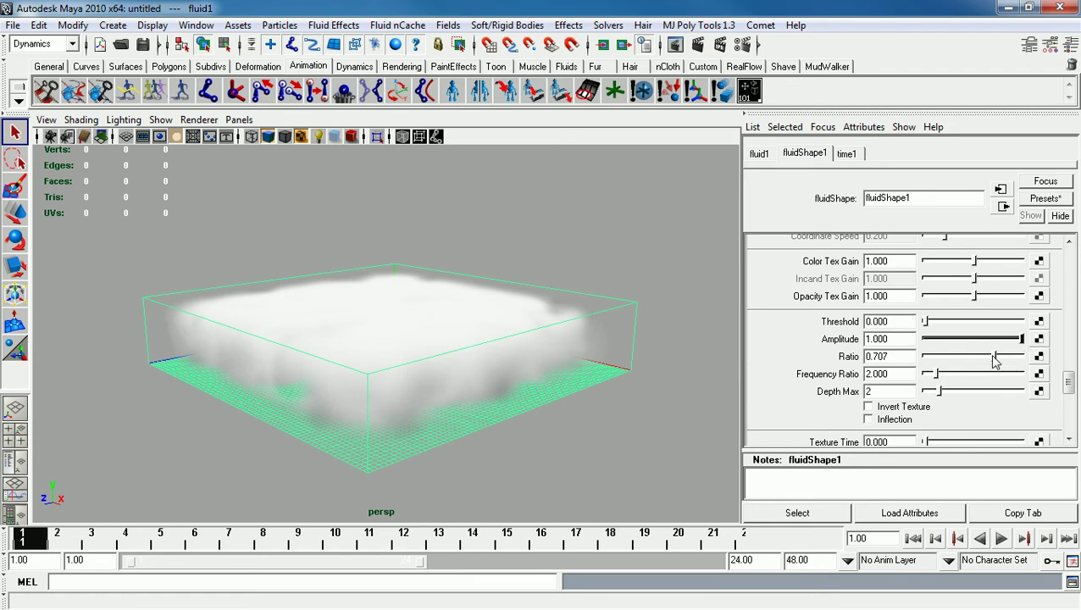
drag(1023, 338, 997, 383)
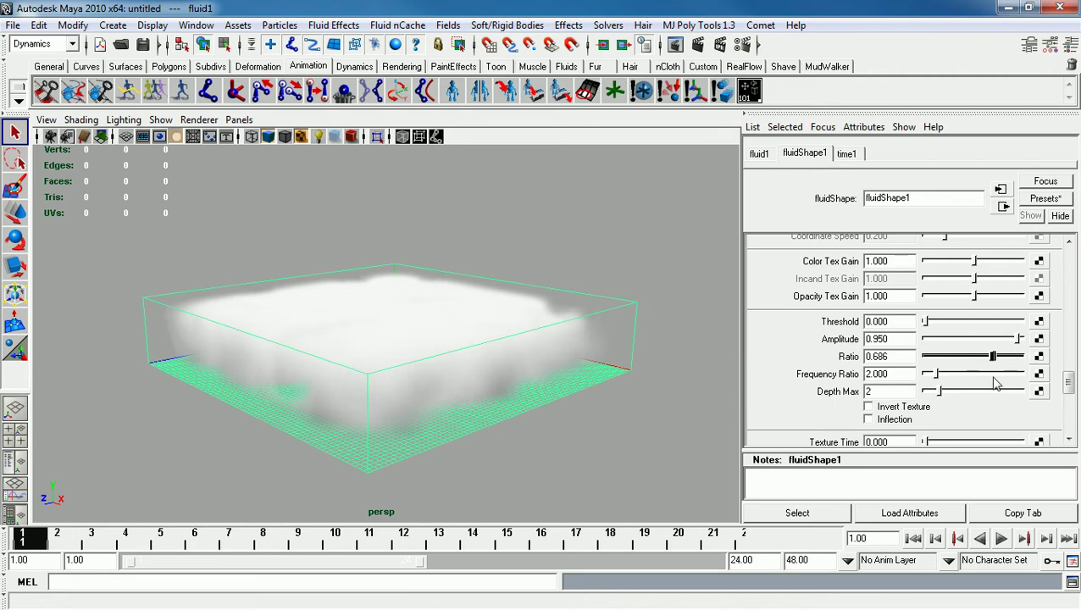
double_click(907, 359)
key(BackSpace)
text(0.4)
key(Return)
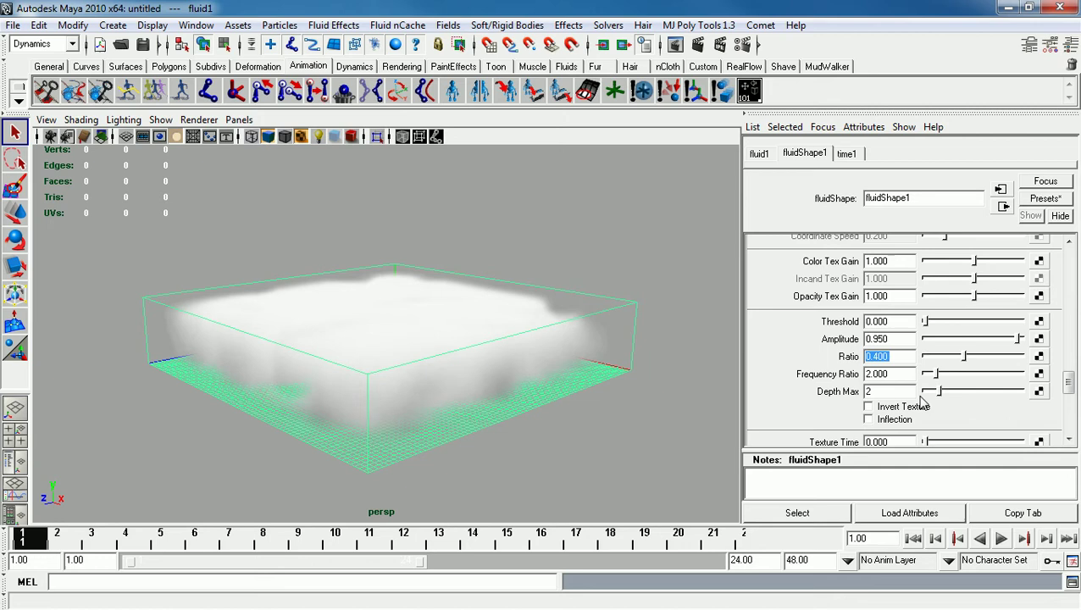
Try higher Frequency Ratio values, settle back on 2, and set Depth Max to 4.
drag(936, 373, 1036, 388)
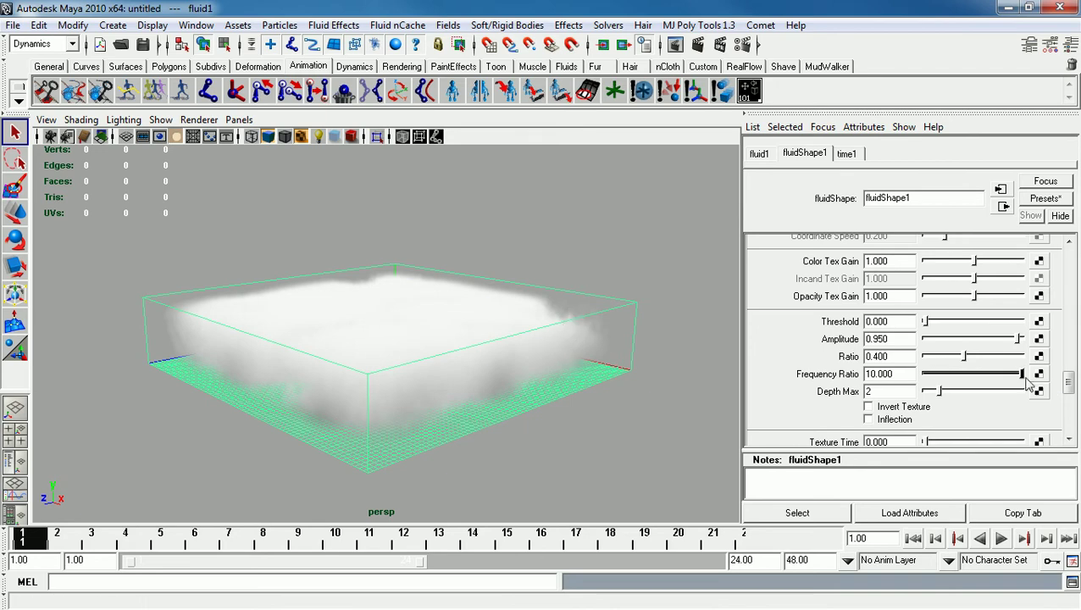
drag(1022, 378, 937, 379)
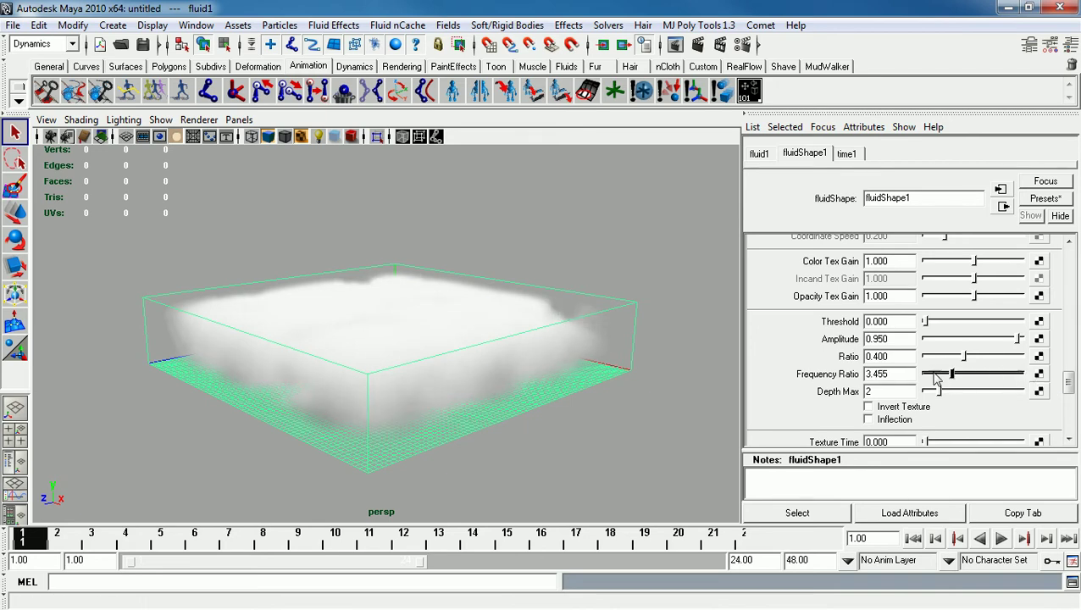
double_click(885, 374)
text(2)
key(Return)
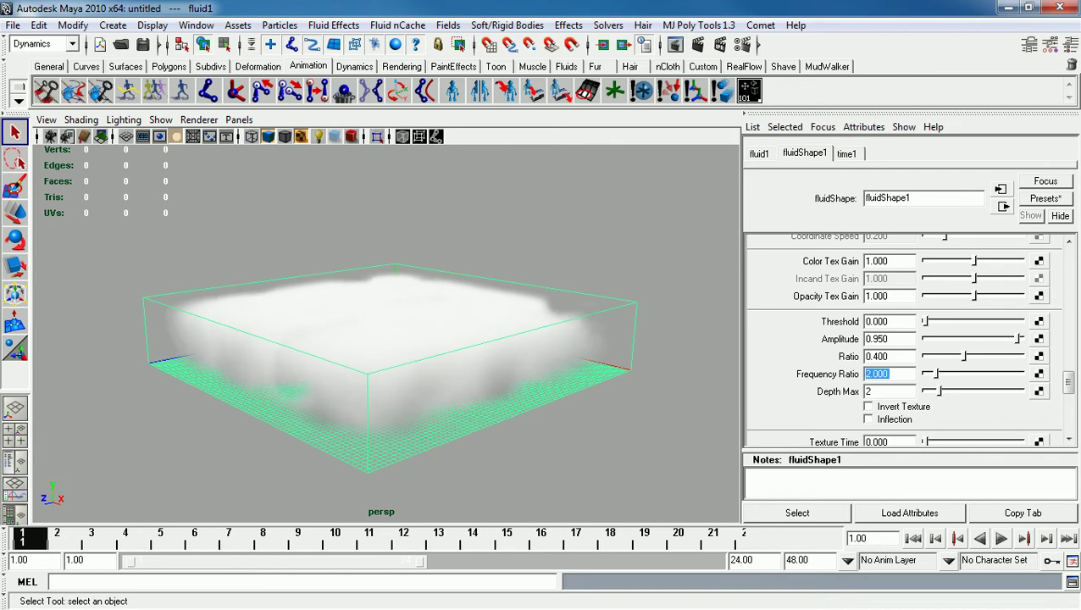
drag(955, 396, 933, 391)
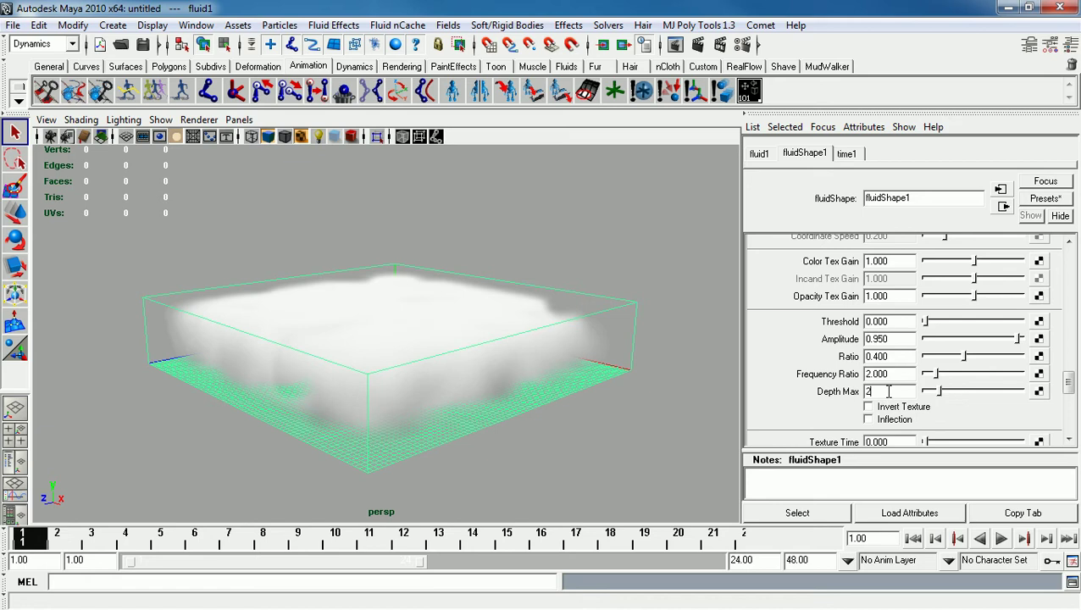
text(4)
key(Return)
Turn on texture Inflection and orbit around to inspect the separated cloud puffs.
click(878, 420)
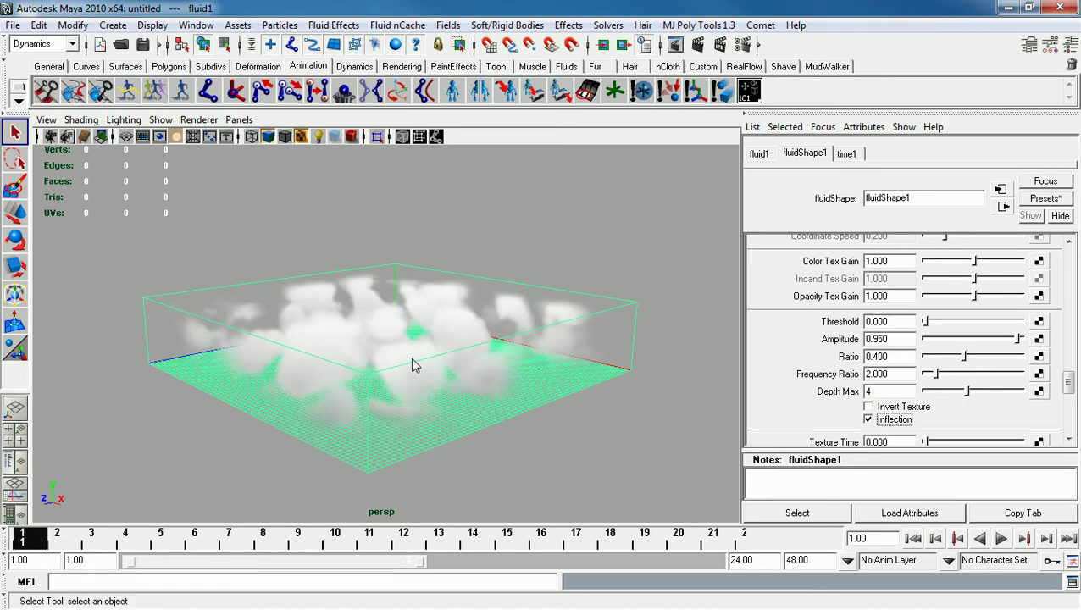
alt+drag(413, 360, 593, 356)
click(629, 287)
alt+right_drag(593, 356, 560, 373)
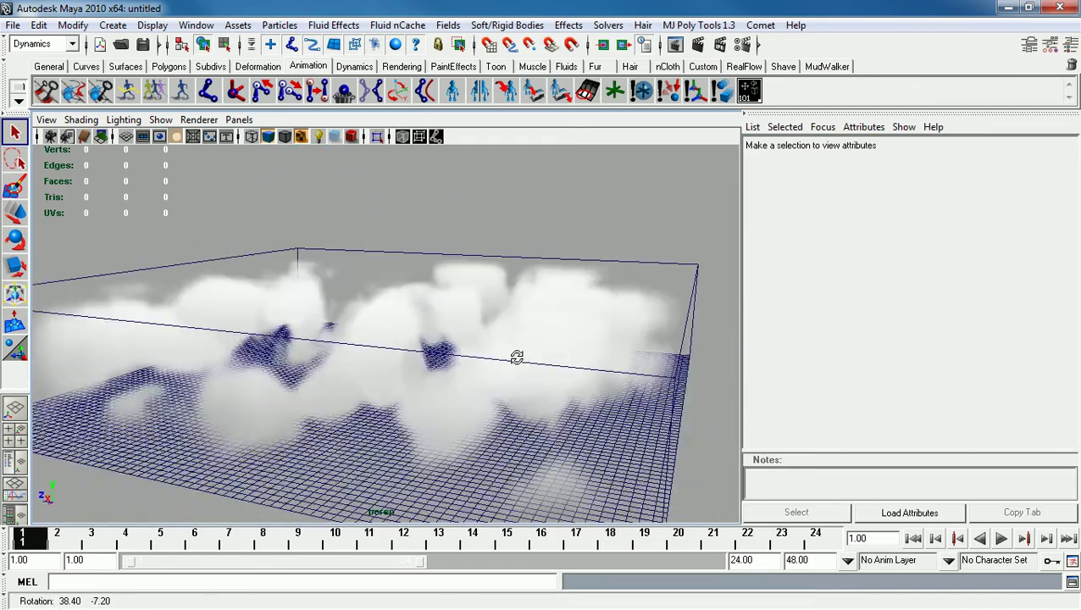
alt+drag(517, 358, 544, 243)
alt+drag(624, 242, 371, 201)
click(273, 273)
alt+drag(273, 272, 552, 337)
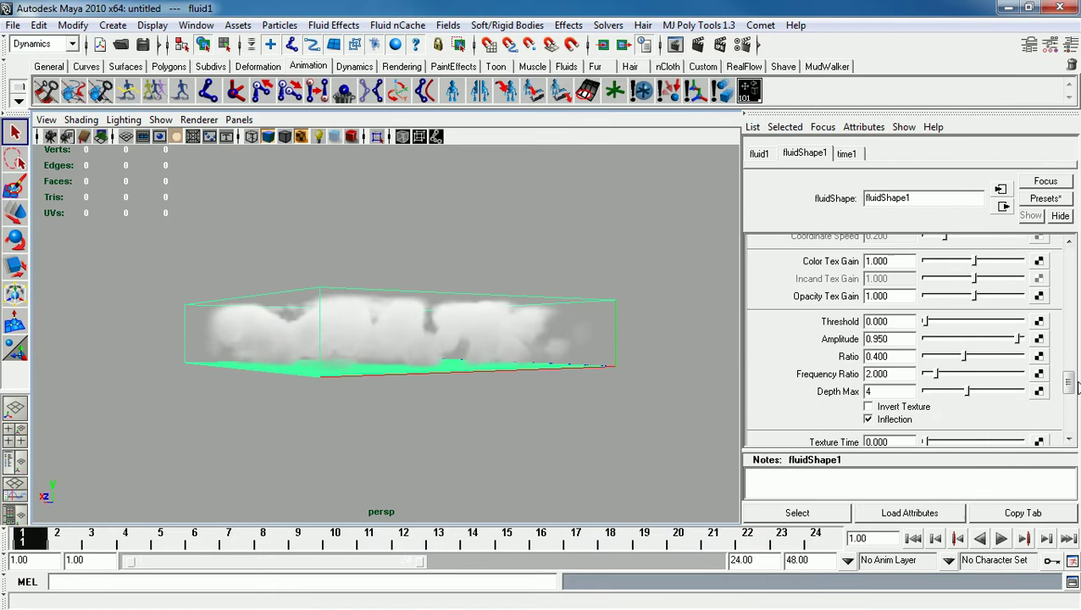
Scrub Texture Time to preview the evolving cloud shapes.
scroll(1070, 385, down, 3)
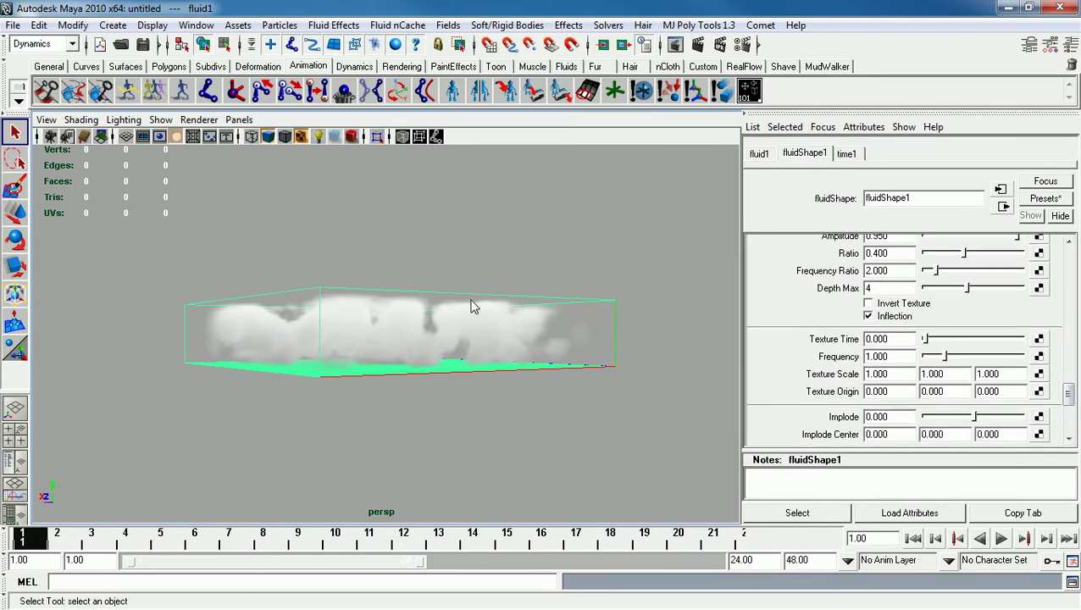
alt+drag(473, 307, 446, 314)
alt+right_drag(447, 314, 476, 337)
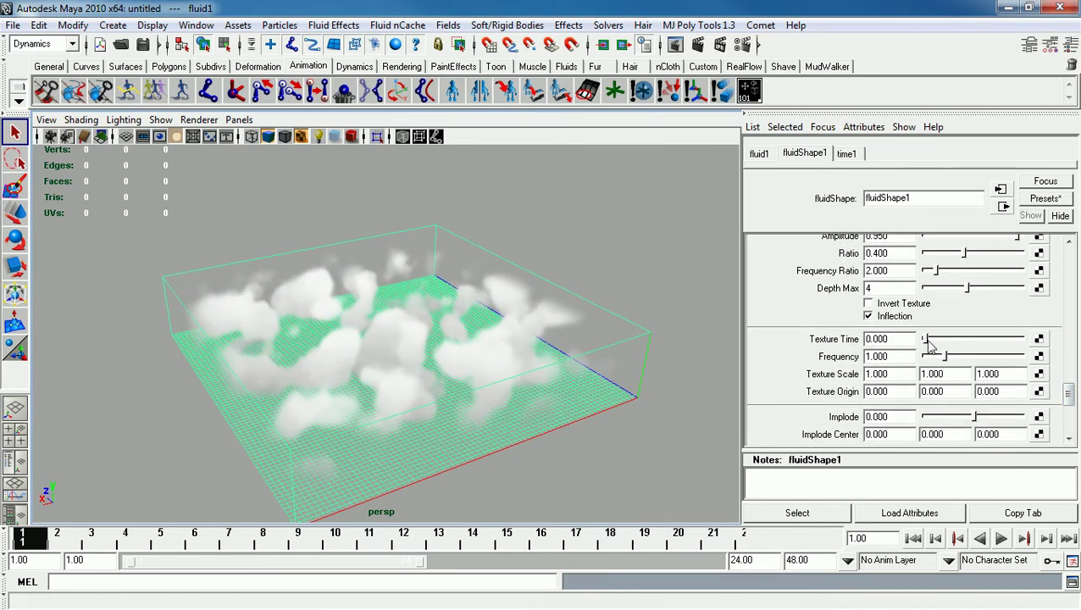
drag(930, 341, 903, 363)
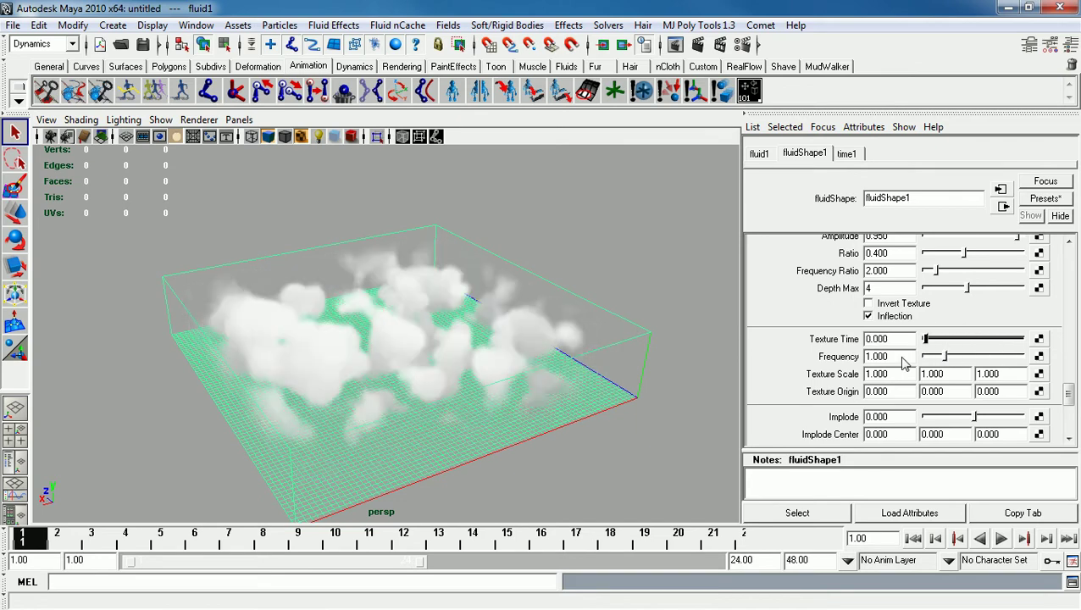
Drive Texture Time with the new expression fluidShape1.textureTime=time.
right_click(840, 344)
key(Escape)
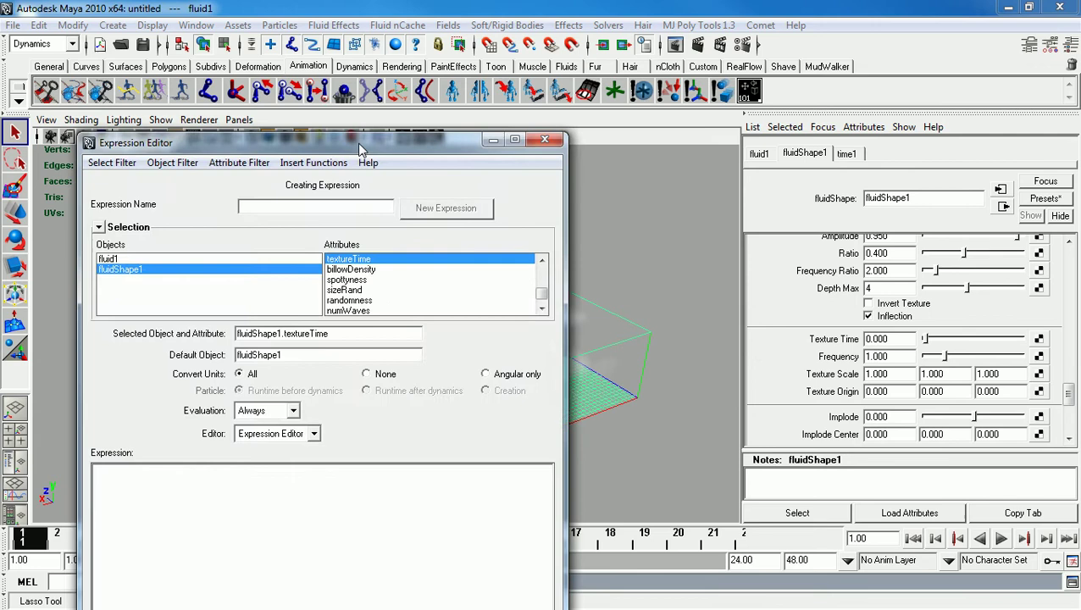
drag(358, 142, 494, 83)
drag(478, 277, 278, 270)
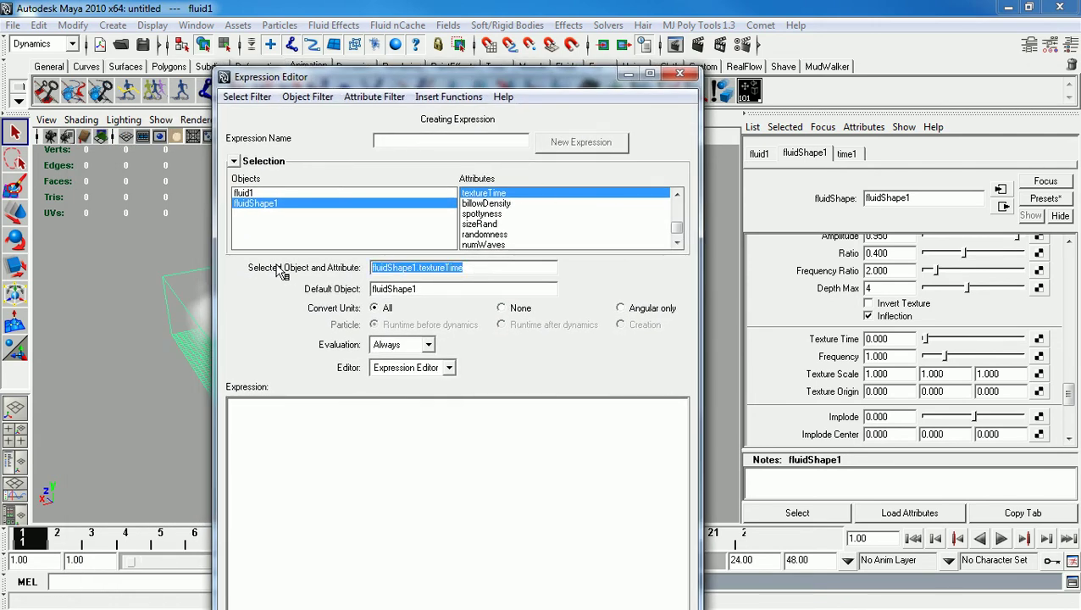
drag(353, 363, 314, 439)
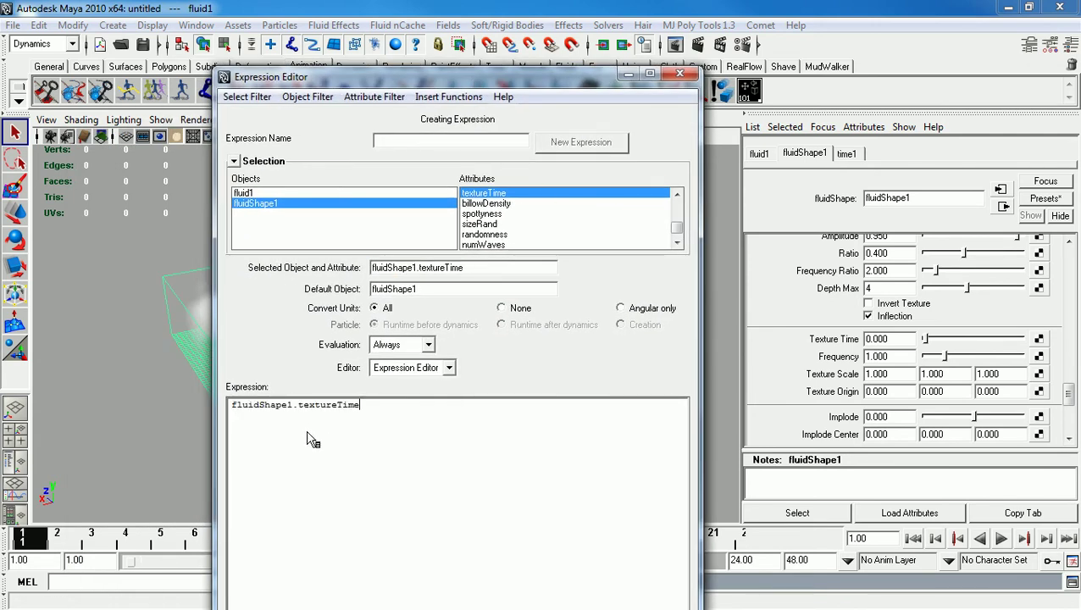
drag(411, 73, 447, 56)
text(=time;)
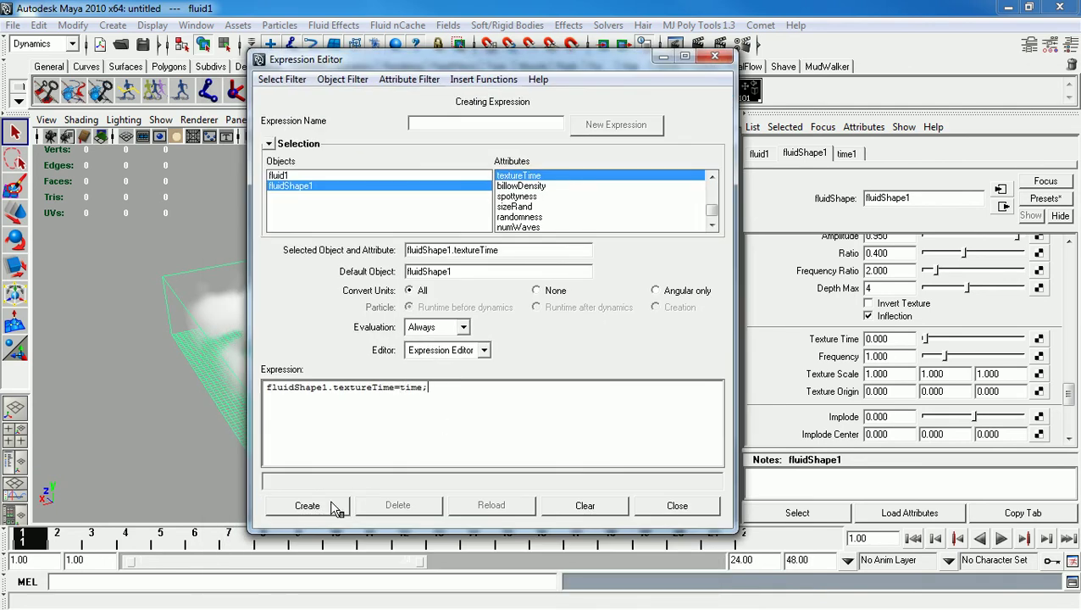
click(309, 505)
click(665, 57)
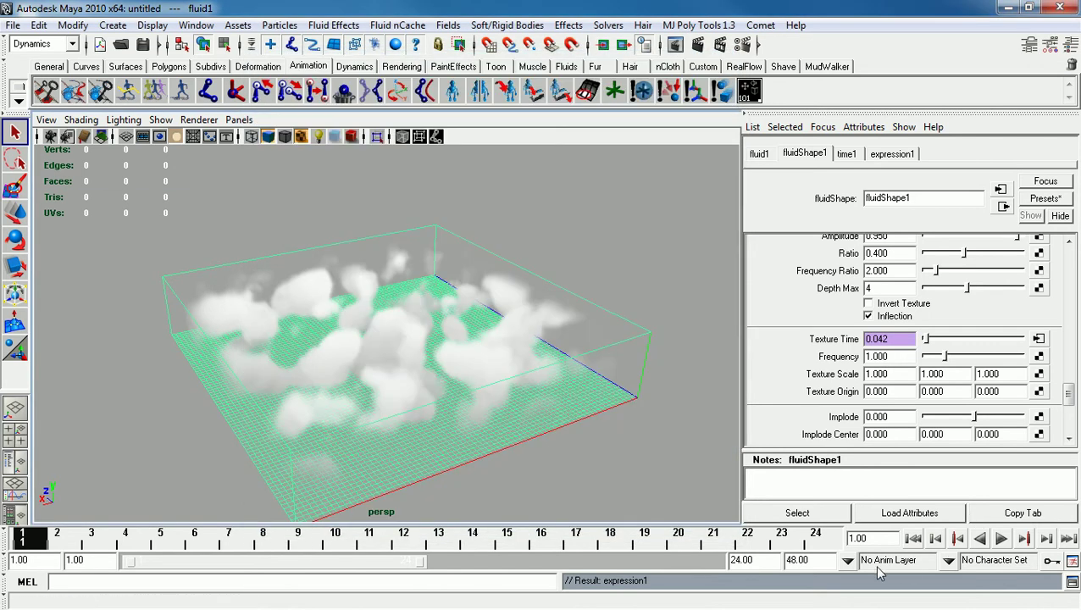
Extend the playback end frame to 500.
click(741, 560)
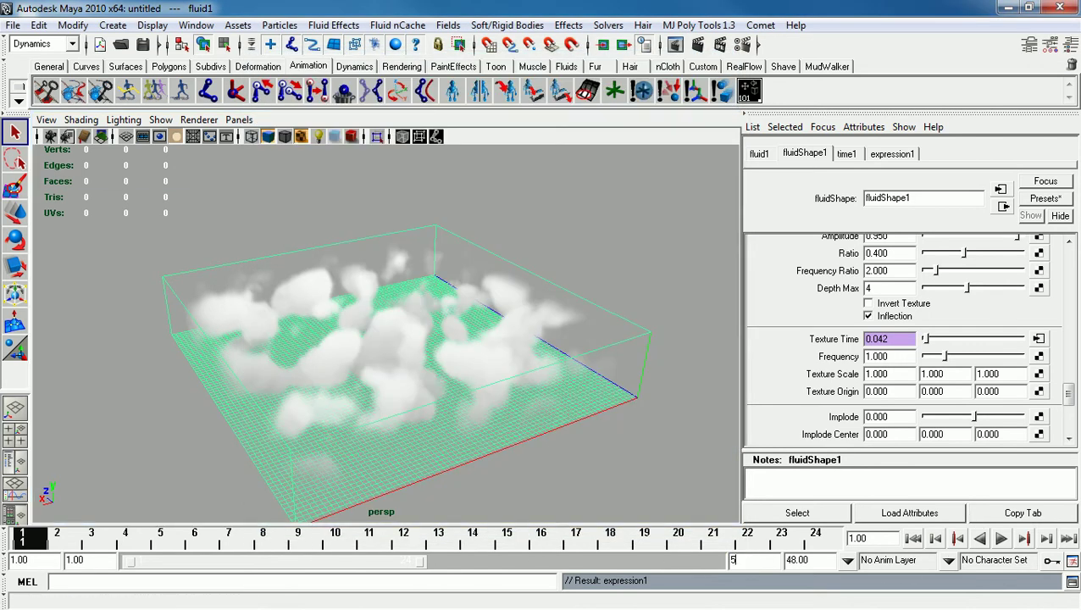
text(500)
key(Return)
Preview the clouds to frame 80, rewind to frame 1, and close the time/7 expression window.
click(1001, 539)
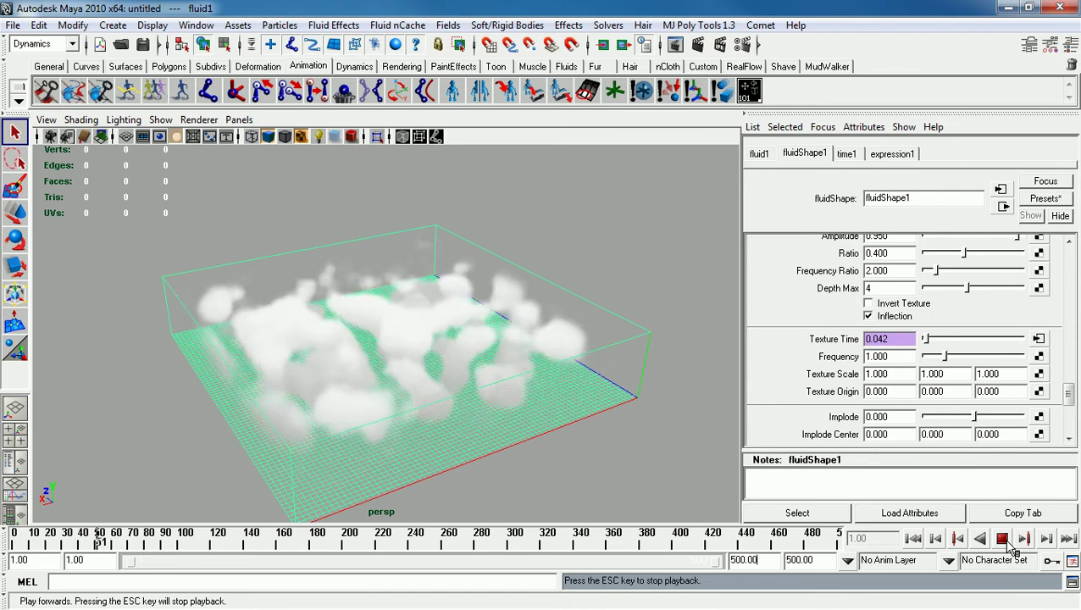
click(1007, 543)
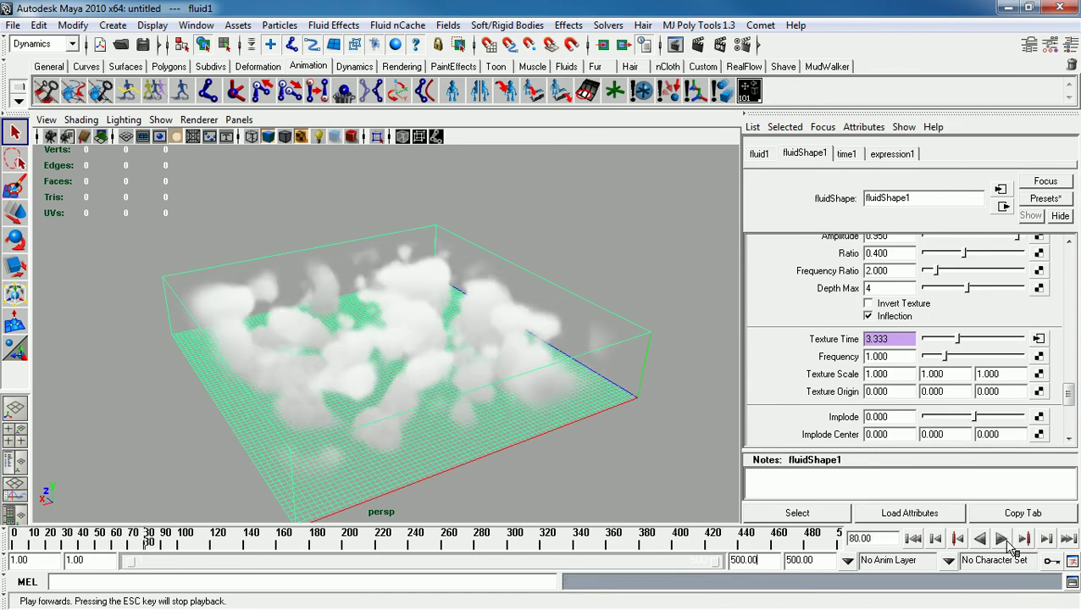
click(913, 539)
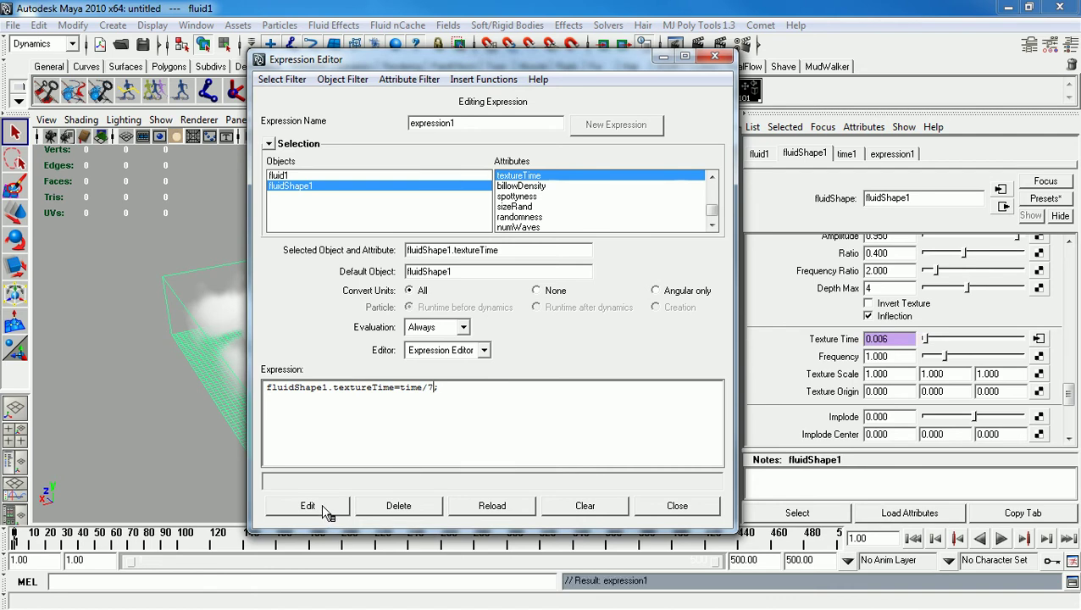
click(678, 506)
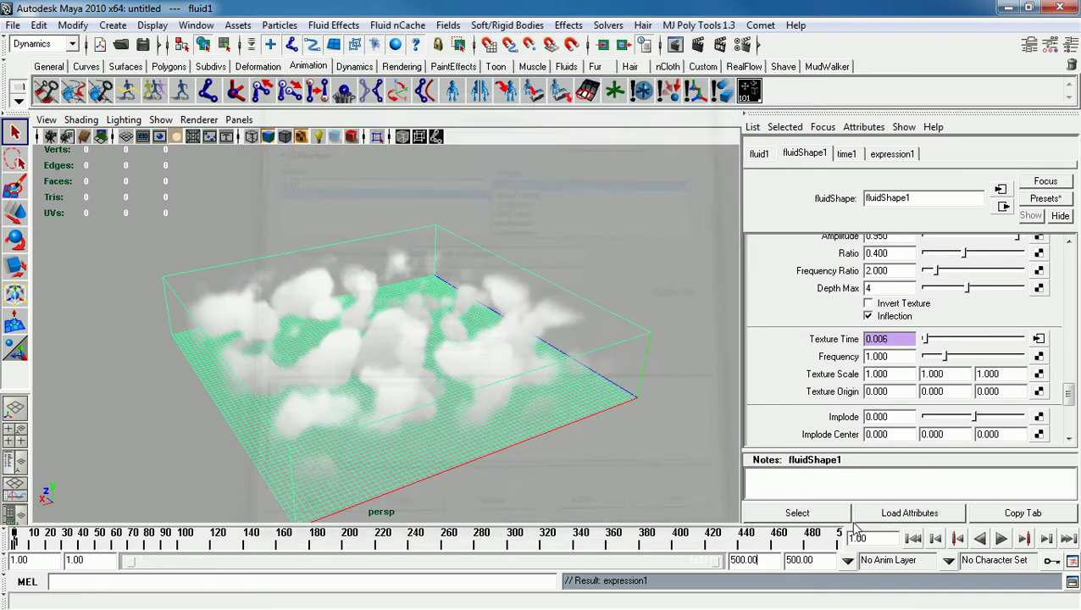
Play the slowed cloud animation viewed from below, then rewind to frame 1.
click(1001, 539)
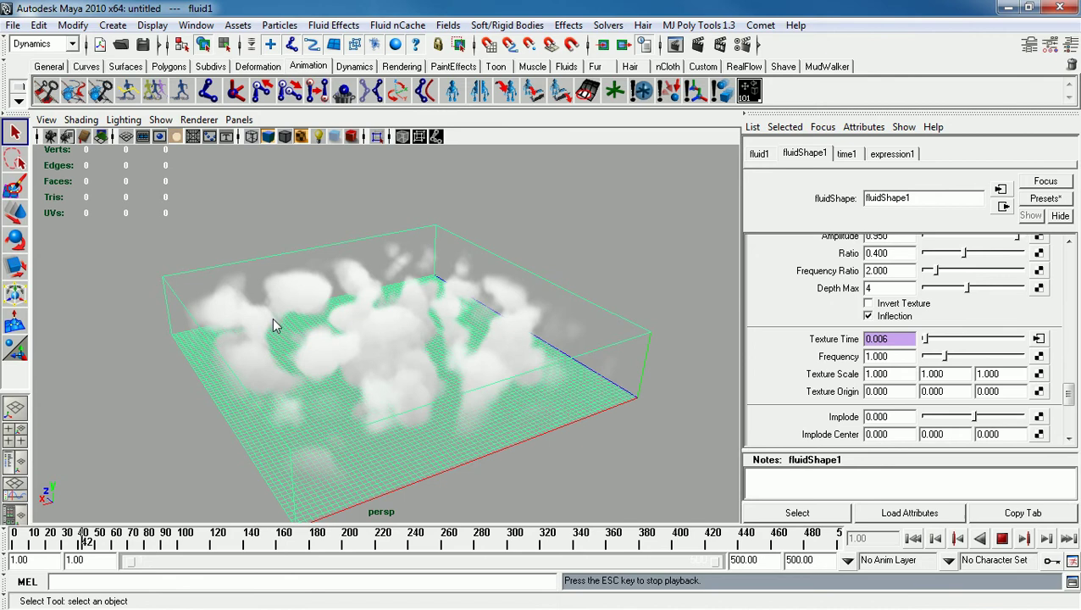
alt+drag(301, 328, 567, 362)
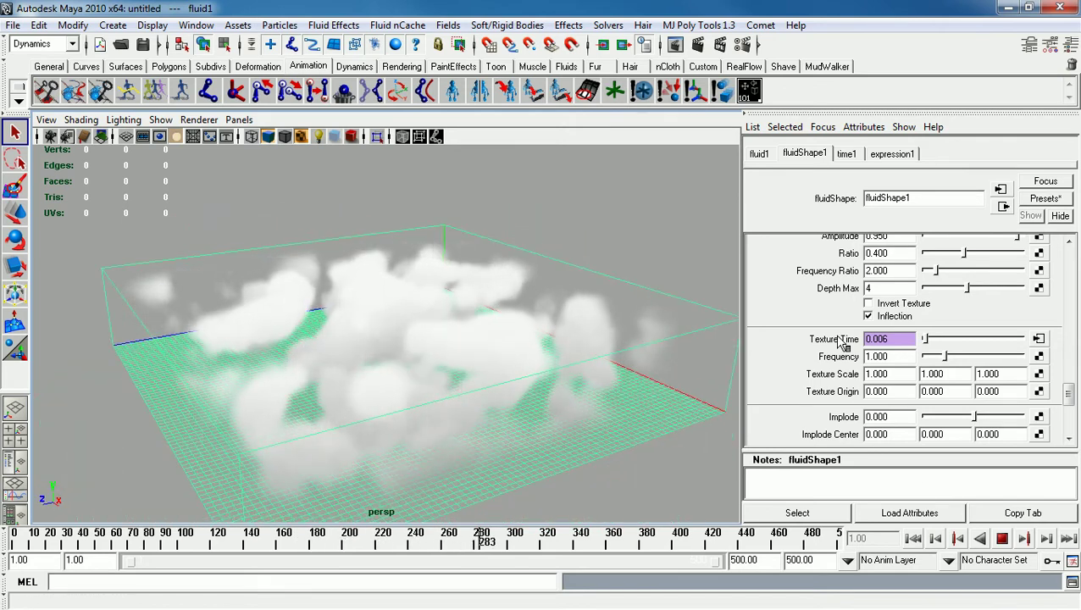
click(1001, 538)
click(913, 538)
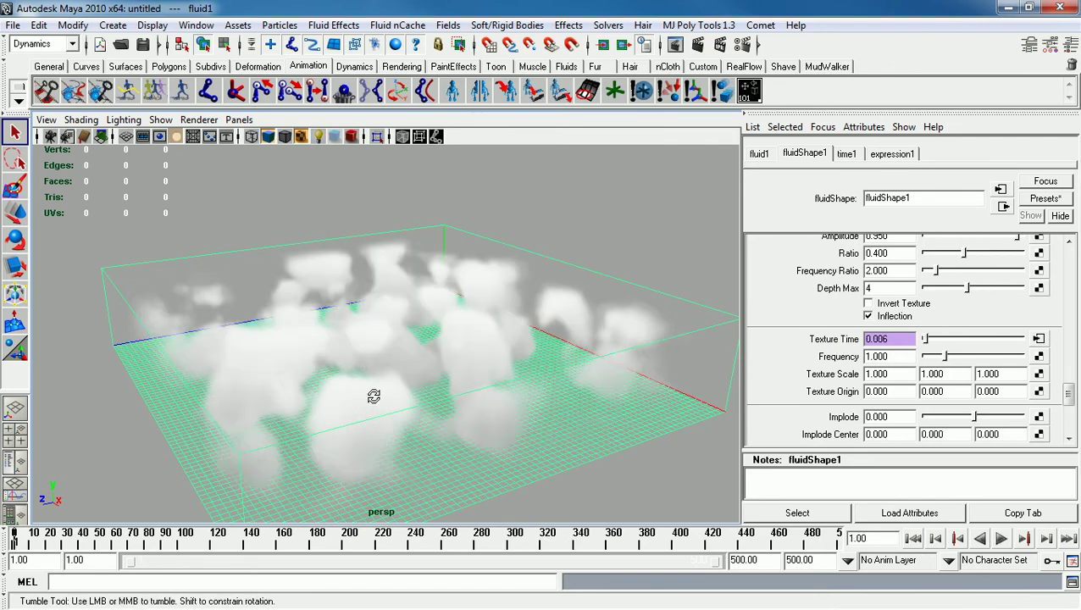
alt+drag(374, 393, 411, 372)
Test-render frame 1 of the clouds, then close the render window.
click(676, 44)
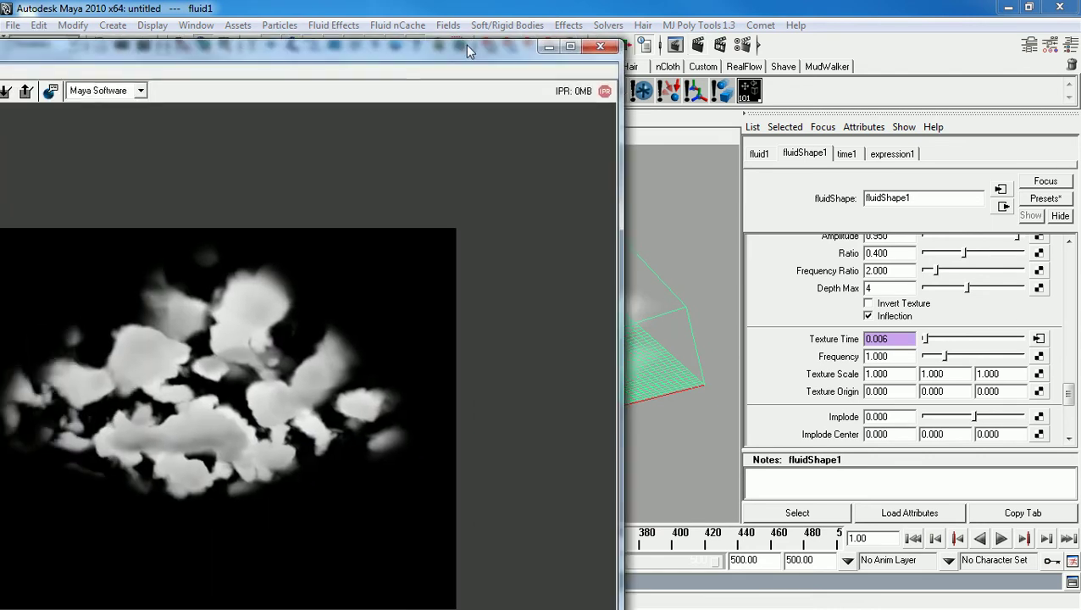
drag(465, 45, 682, 60)
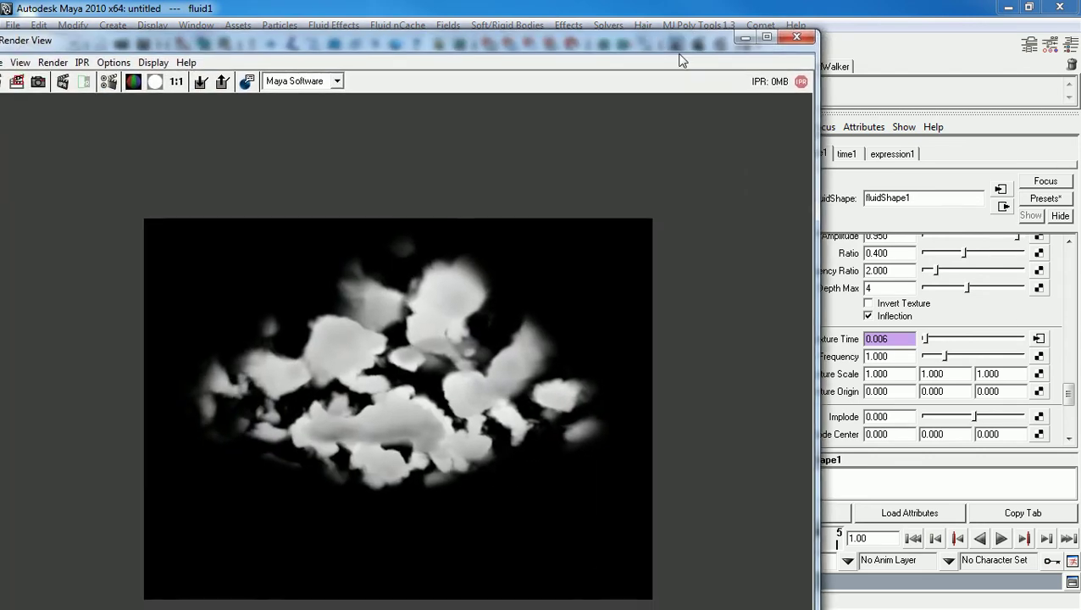
click(797, 36)
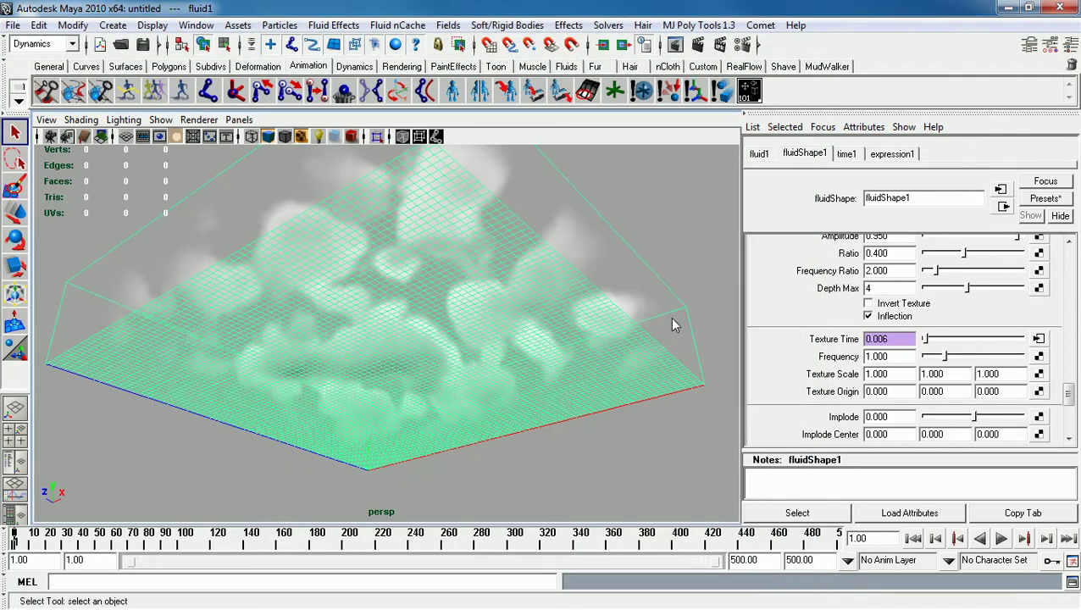
Turn on Self Shadow in the fluid's Lighting settings.
drag(1068, 393, 1069, 427)
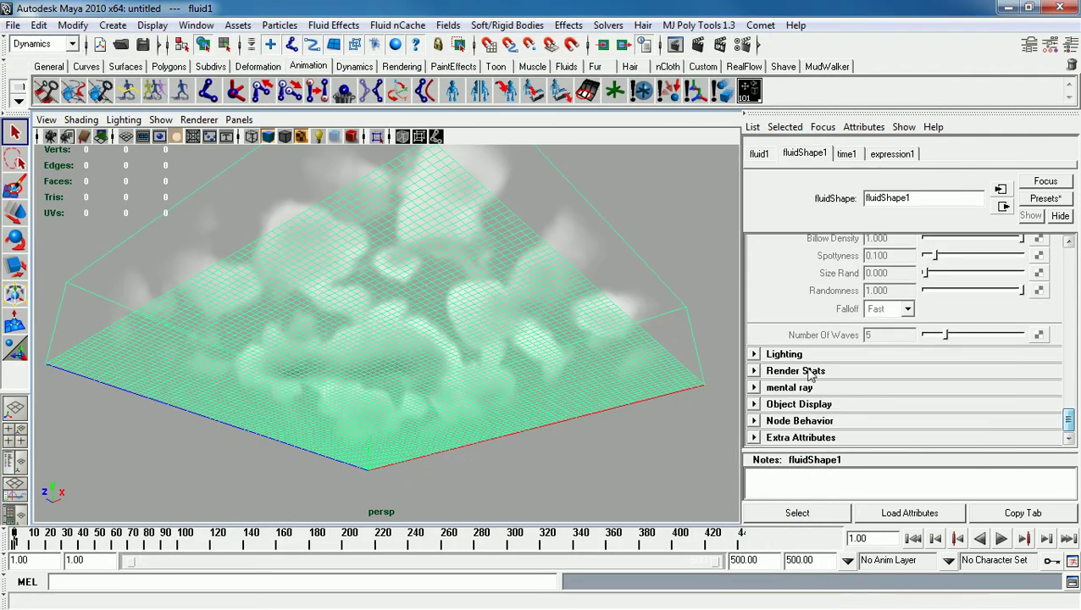
click(784, 354)
click(888, 369)
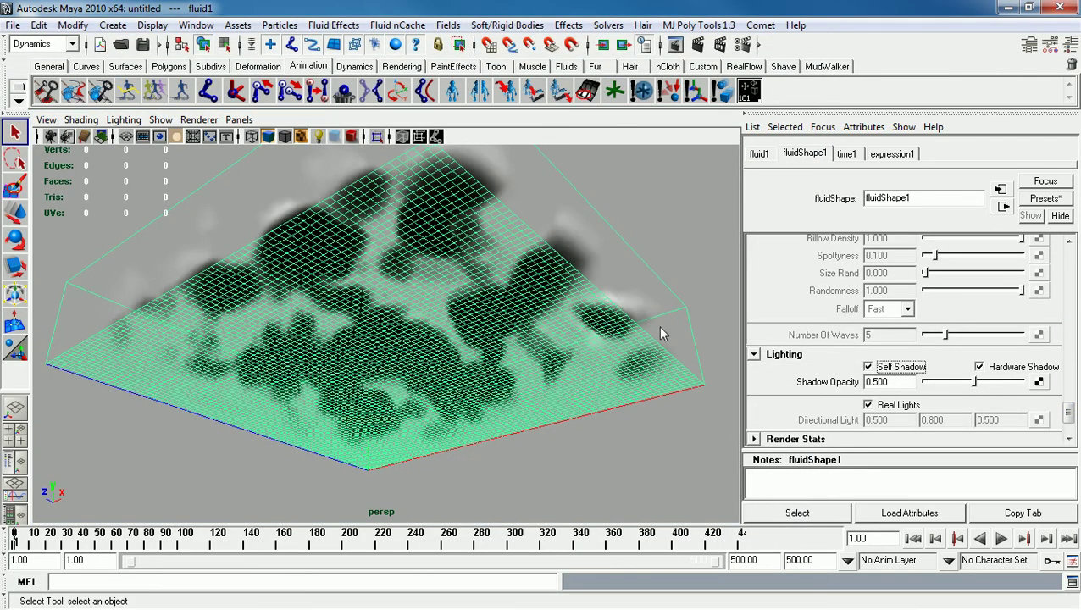
Render a preview of the self-shadowed clouds from a low side view, then close it.
alt+drag(603, 254, 531, 333)
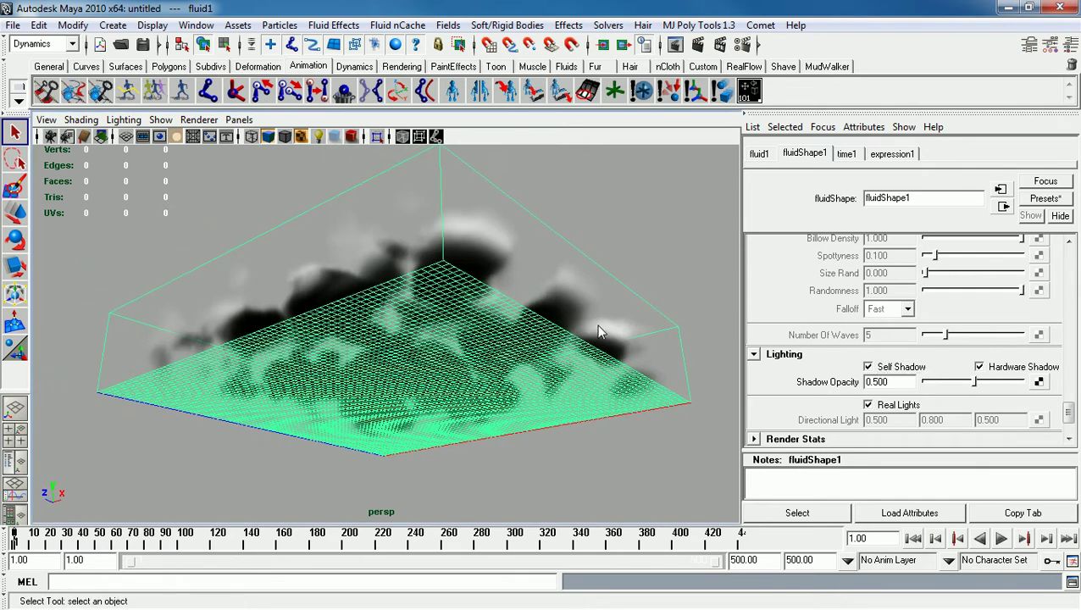
click(696, 46)
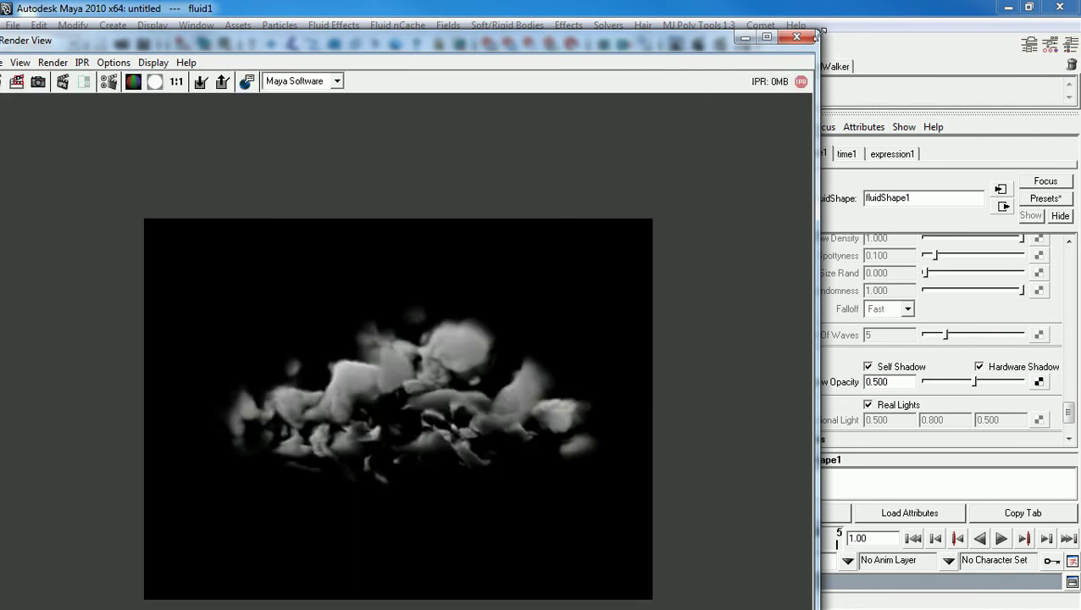
drag(818, 31, 644, 166)
drag(553, 116, 725, 13)
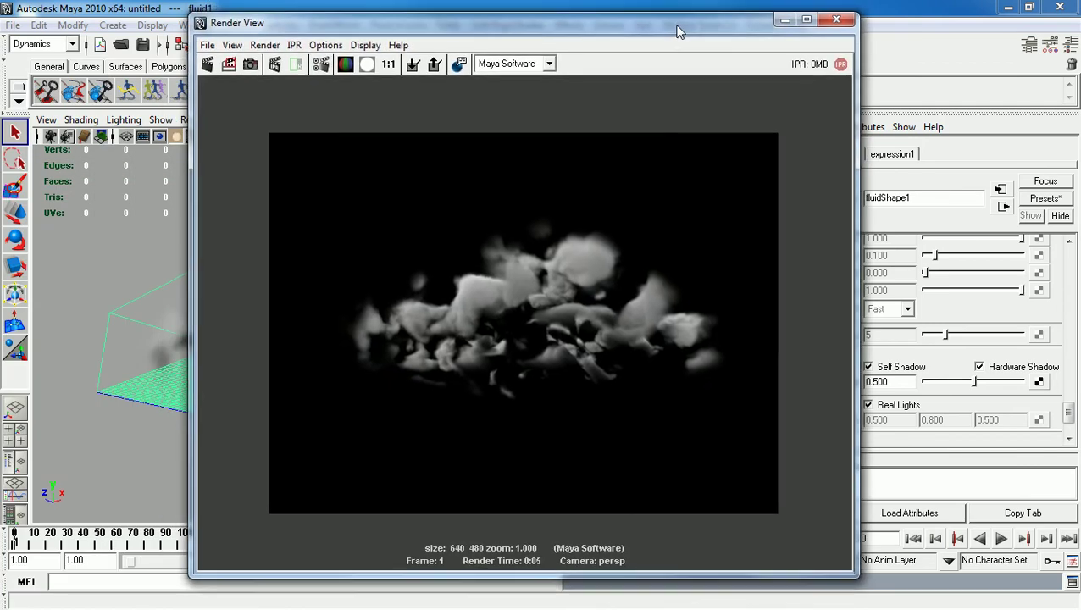
click(836, 20)
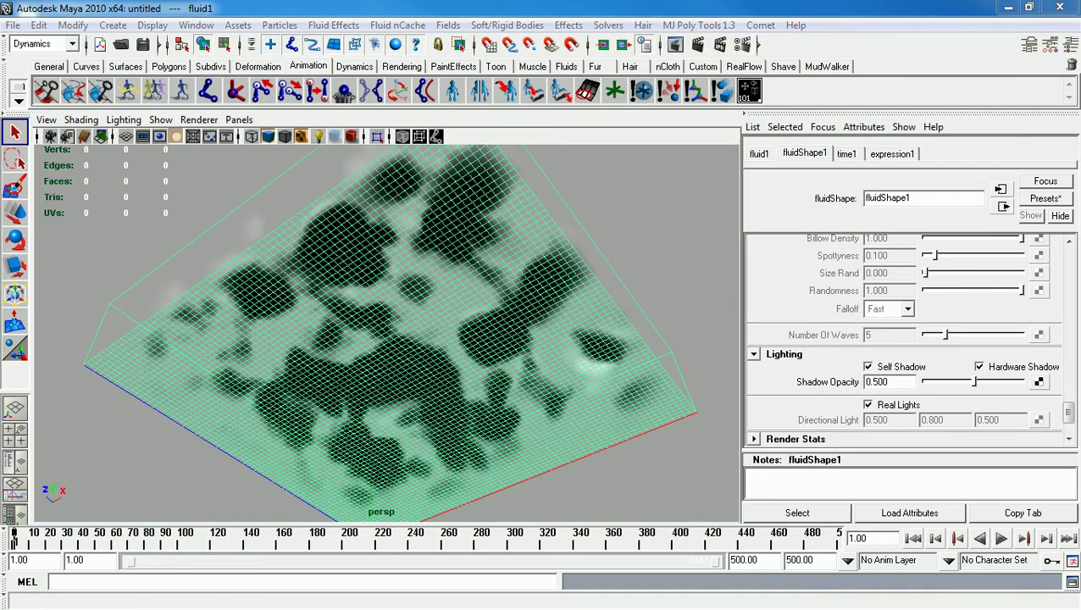
Switch the renderer to mental ray with the Production quality preset.
click(643, 44)
drag(279, 66, 327, 59)
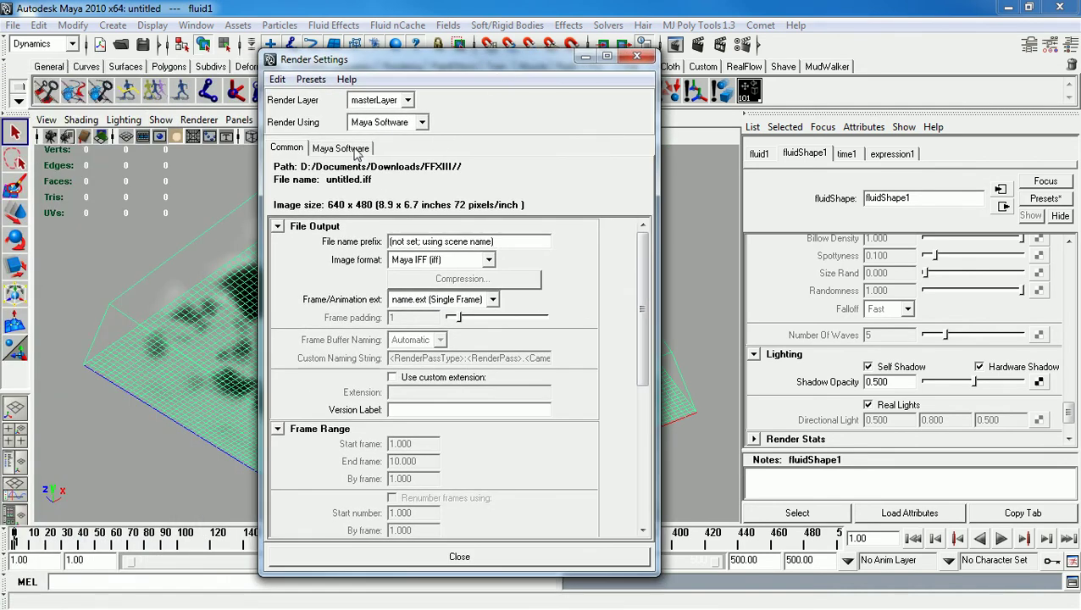
click(421, 122)
click(388, 166)
click(403, 149)
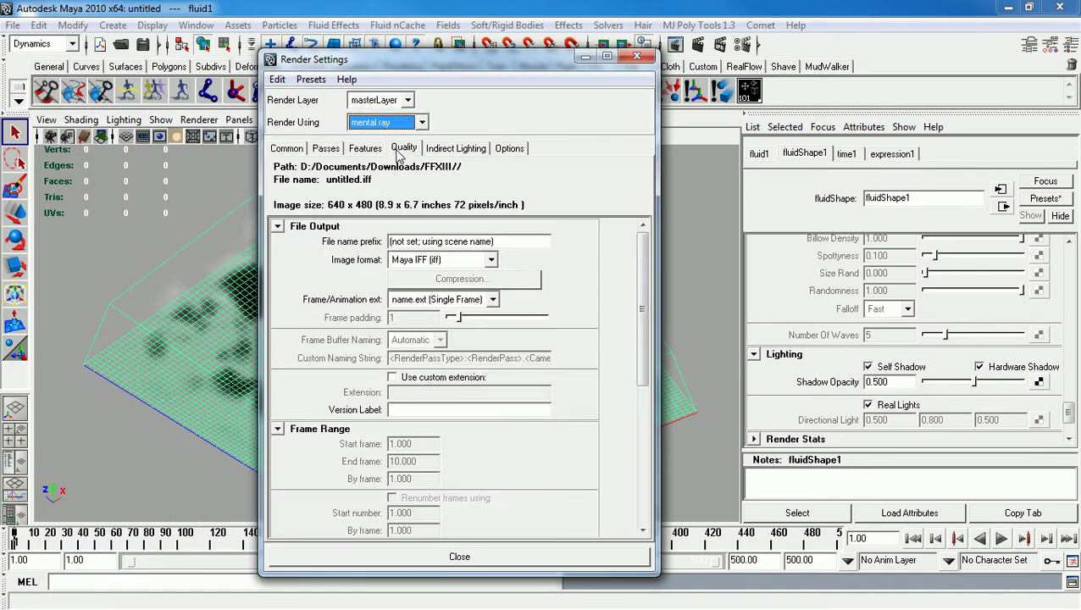
click(449, 170)
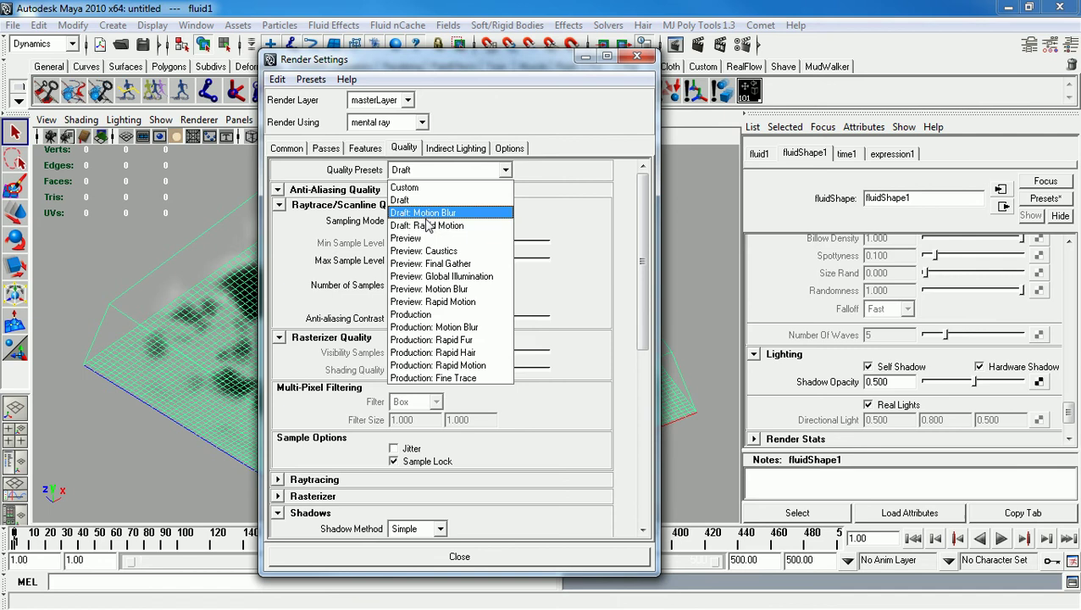
click(436, 311)
click(286, 148)
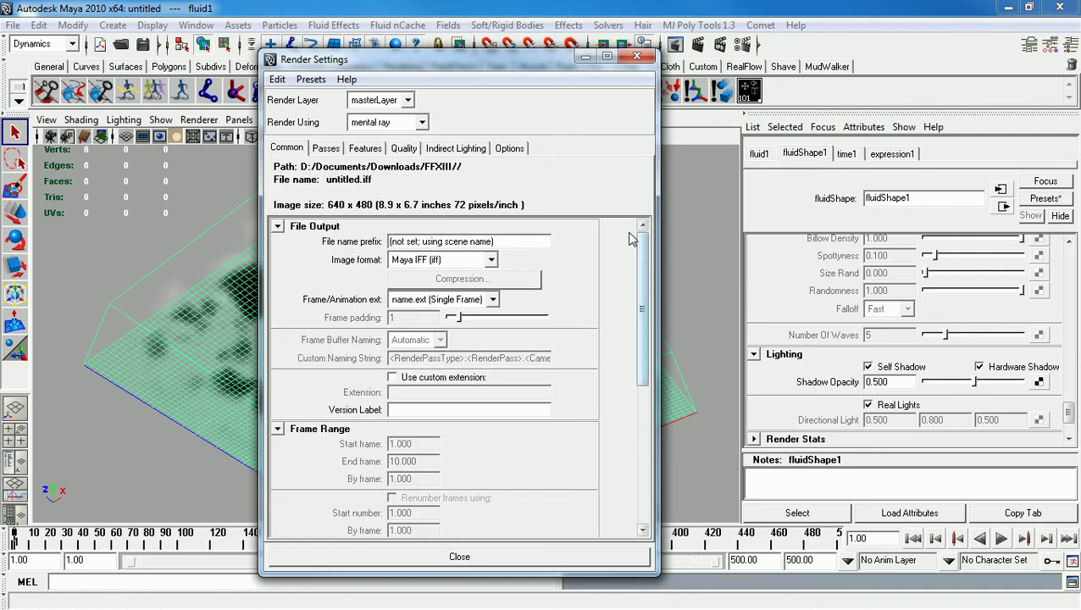
Set the image size to 1k Square and render the current frame with mental ray.
drag(653, 290, 643, 433)
click(452, 373)
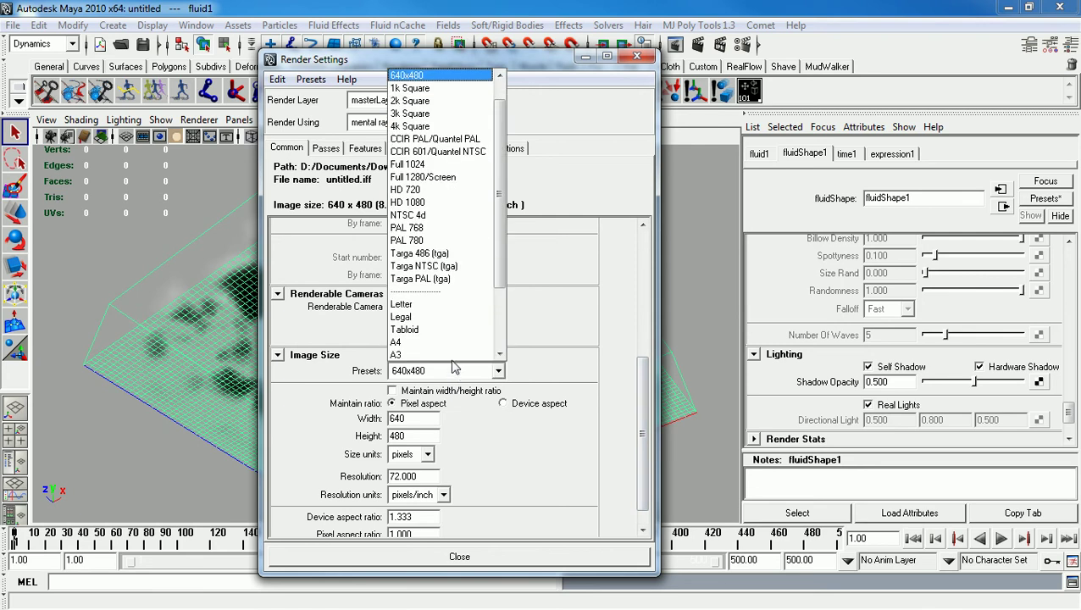
click(500, 95)
click(637, 56)
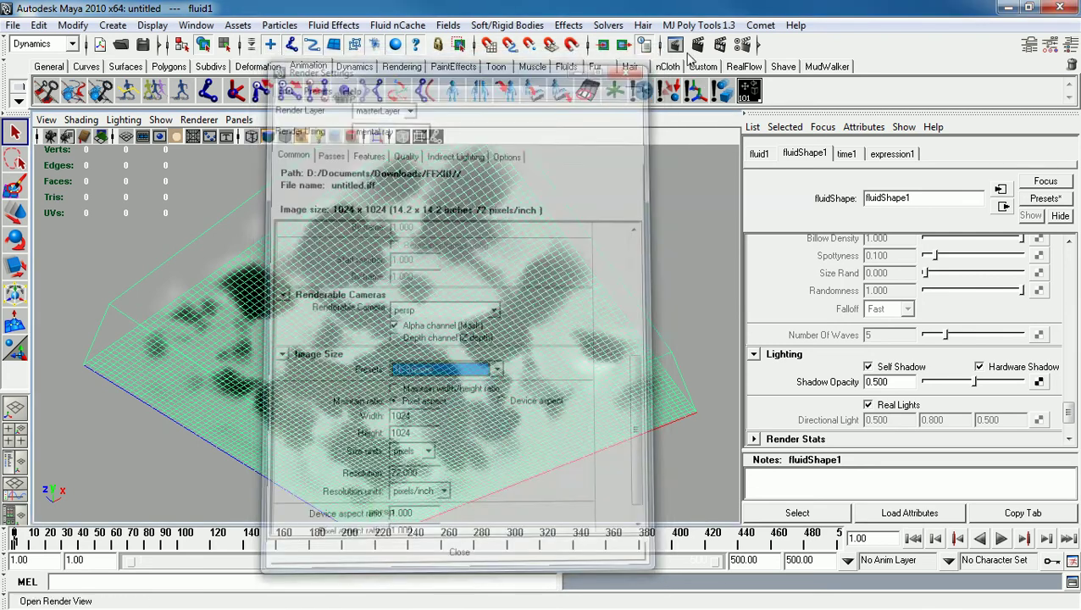
click(698, 44)
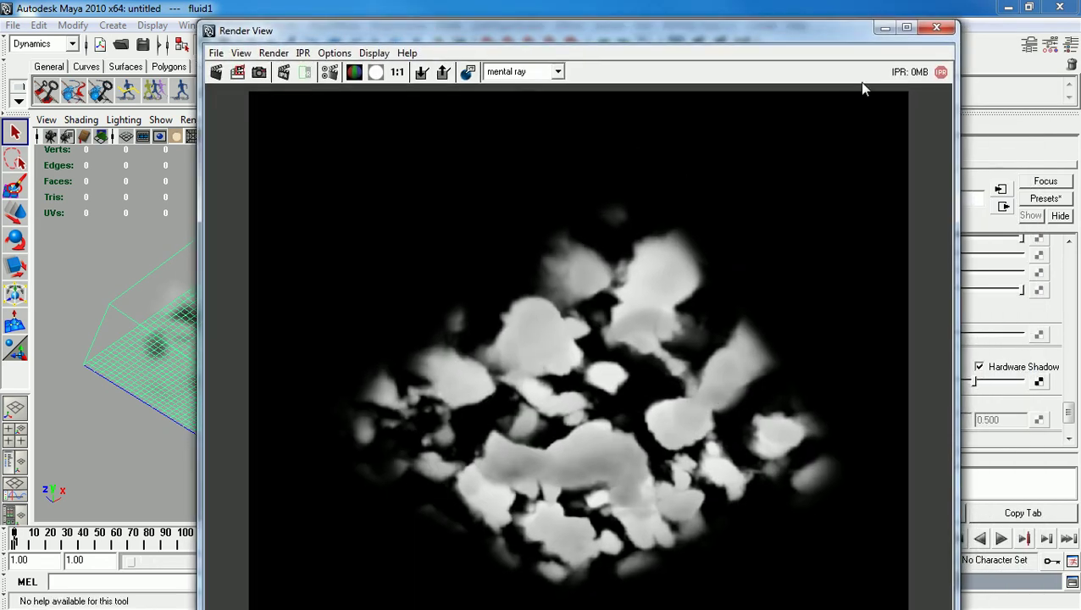
Close the mental ray render and orbit to a lower view of the container.
click(936, 27)
alt+drag(542, 254, 519, 316)
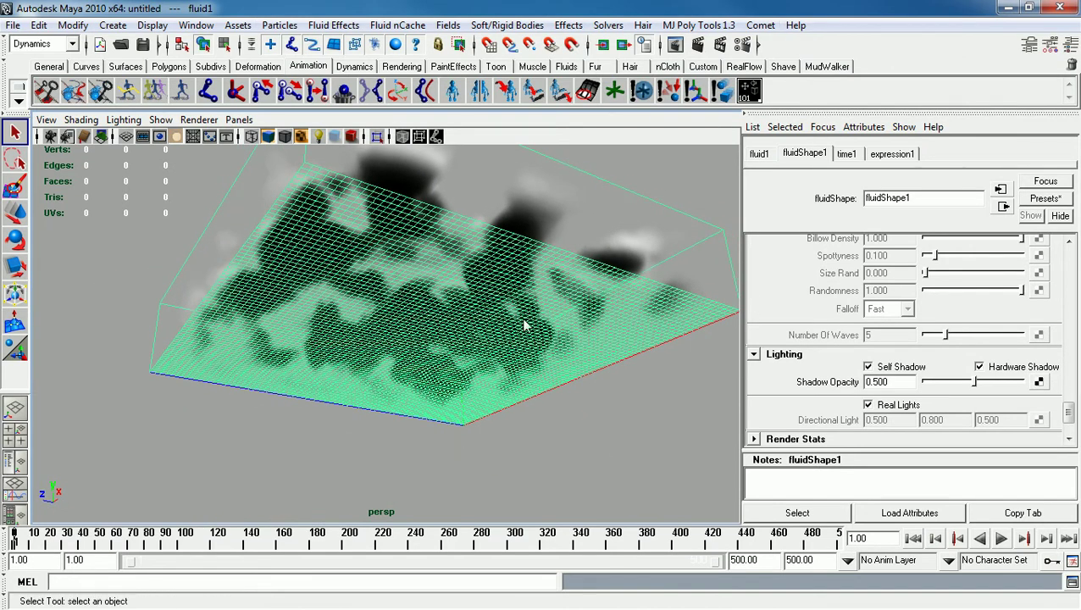
Play to frame 52, render that frame of the clouds, then close the render.
click(1002, 539)
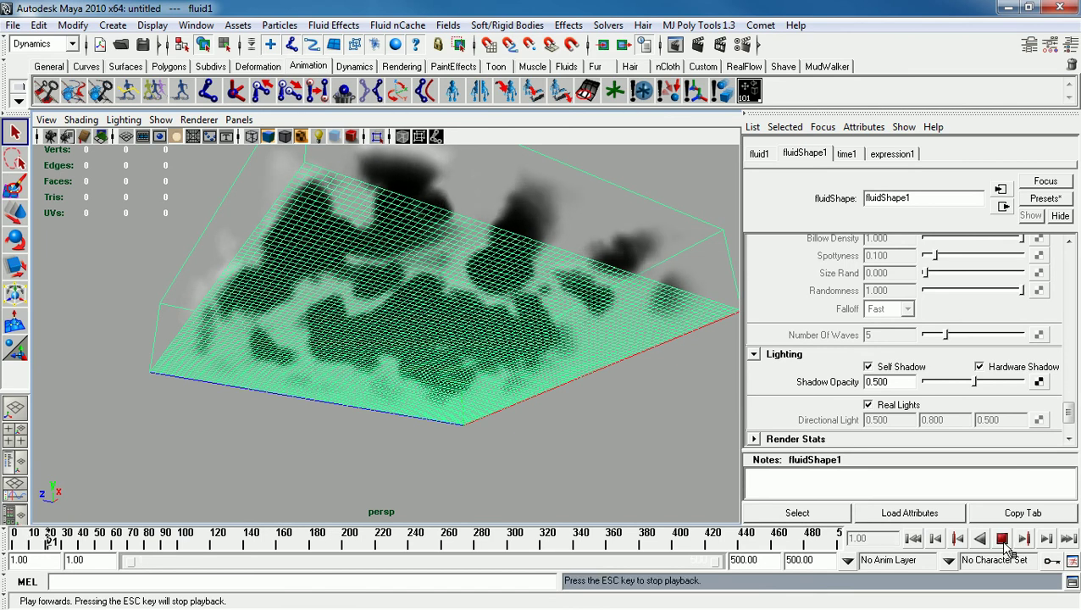
key(Escape)
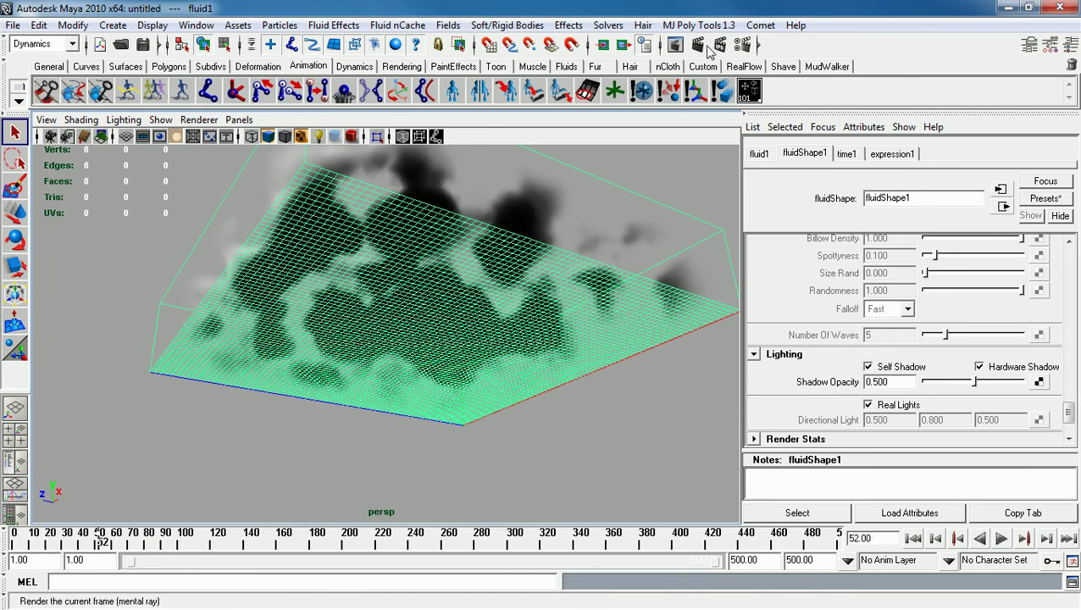
click(700, 45)
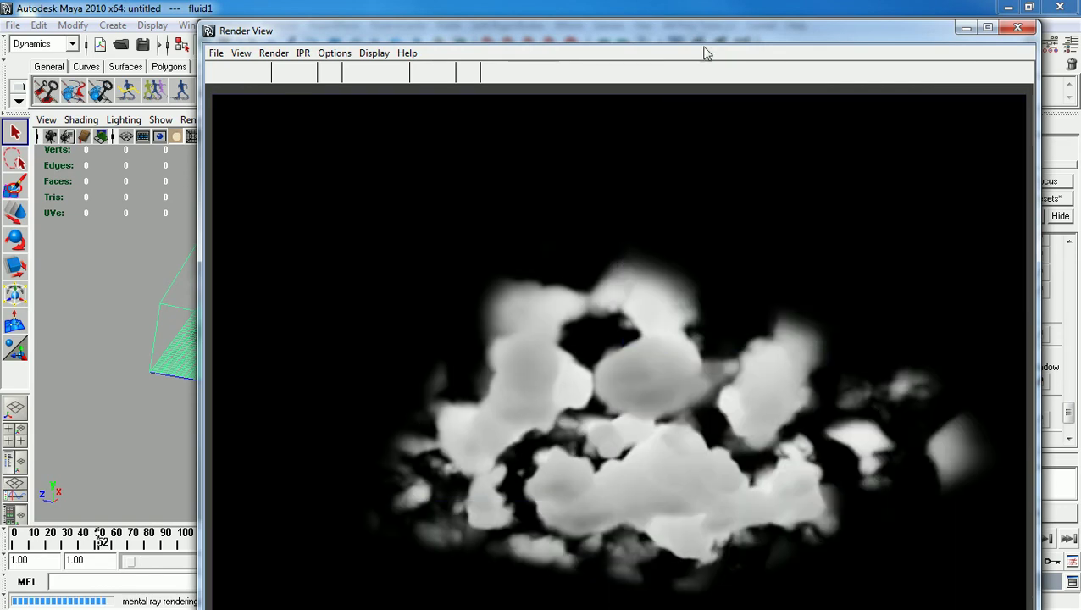
click(1018, 27)
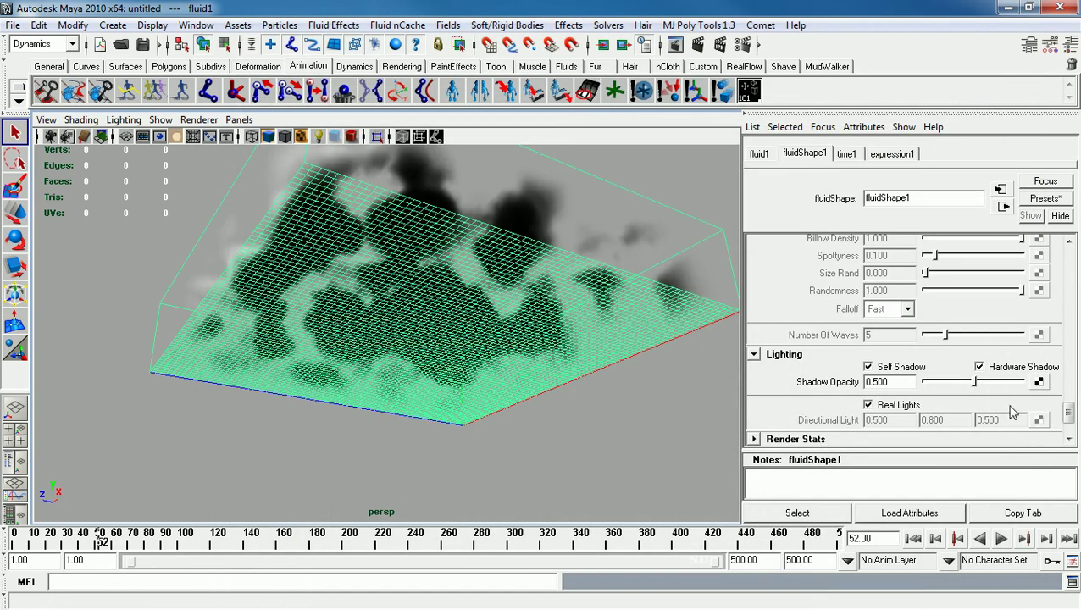
drag(1069, 412, 1070, 381)
Try a Frequency Ratio of about 7.4 and check it in a test render.
drag(936, 354, 995, 354)
click(698, 45)
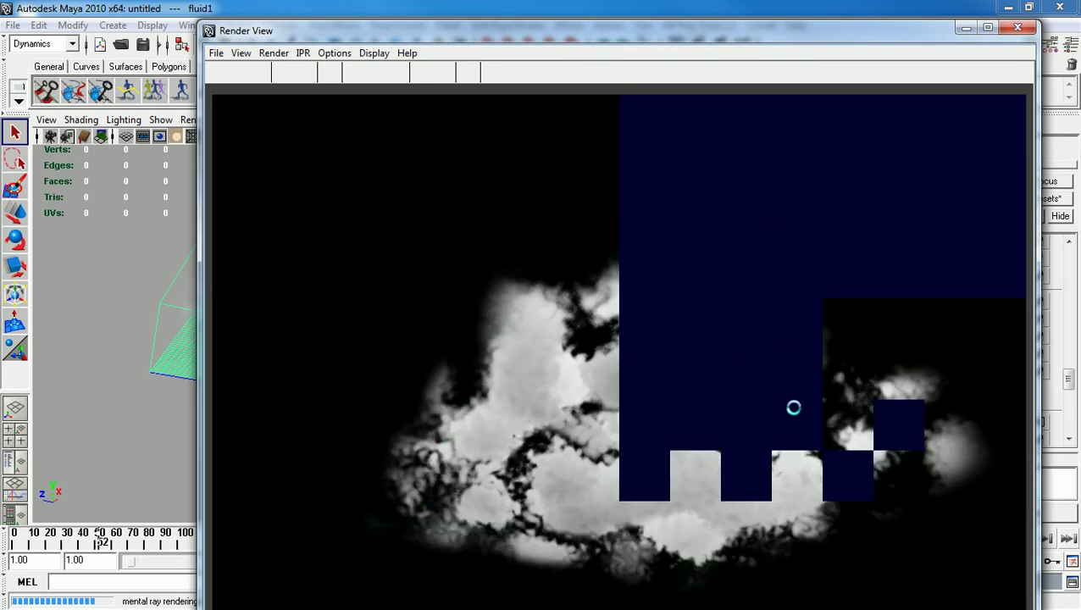
click(1018, 28)
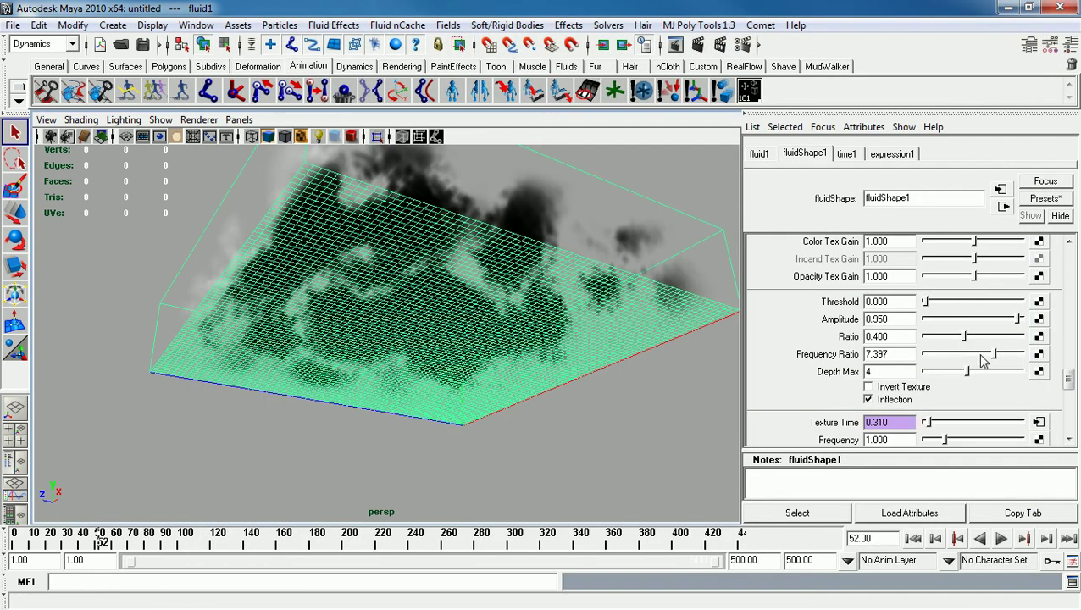
Set Frequency Ratio to 4.000 and re-render frame 52.
drag(983, 360, 902, 360)
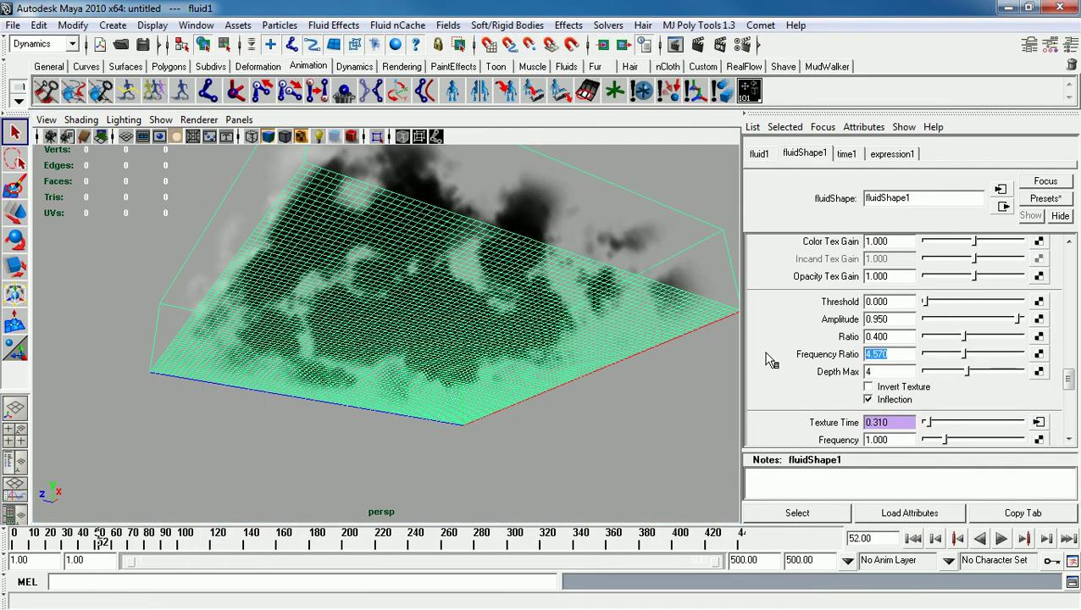
key(Return)
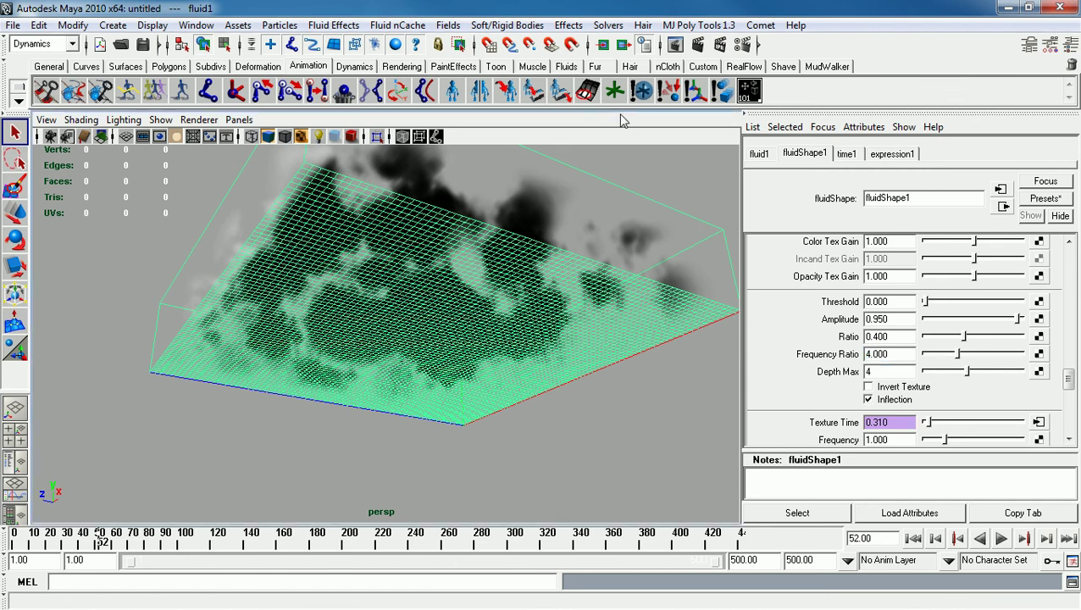
click(676, 44)
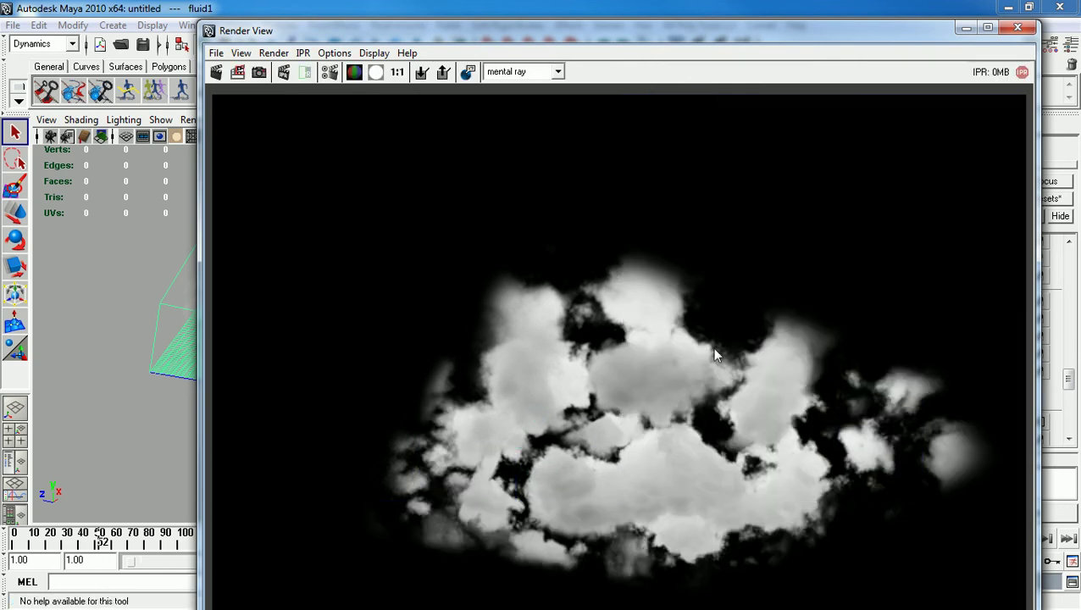
Close the render, view the clouds from above, and scroll up the Attribute Editor.
click(1017, 28)
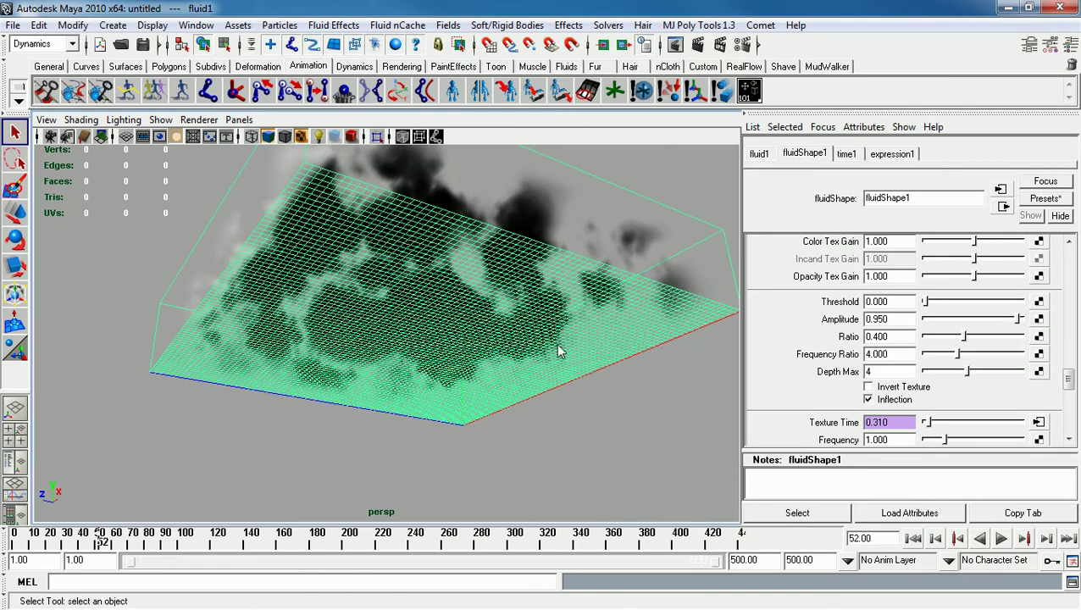
alt+drag(559, 348, 435, 367)
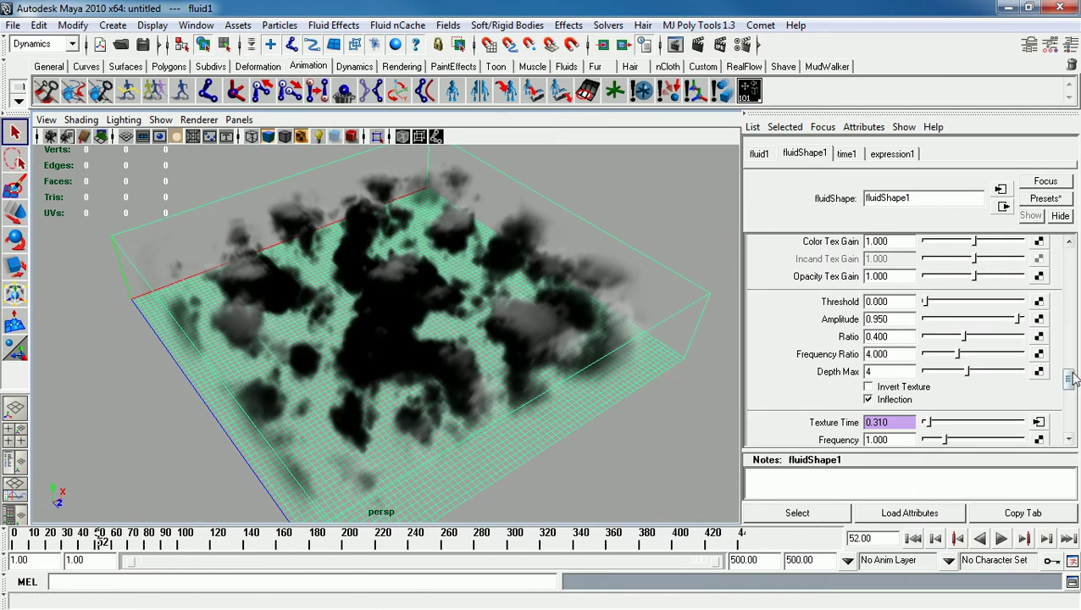
mouse_move(1068, 377)
mouse_down()
mouse_move(1068, 303)
mouse_move(1068, 325)
mouse_up()
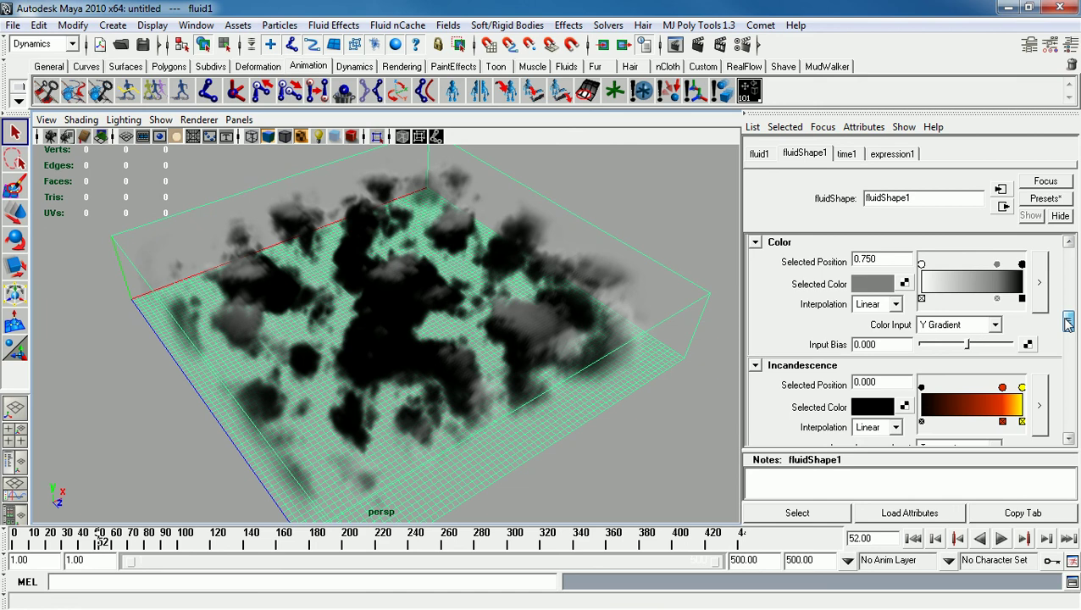